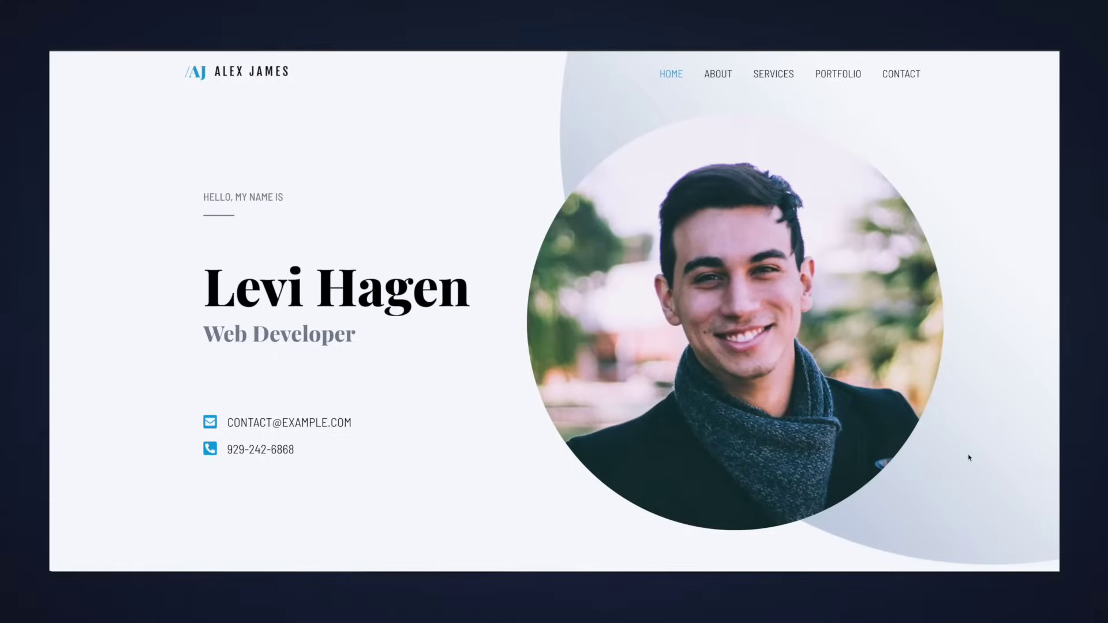
Scroll to the hero heading and enter the site owner's full name as its title.
{"action": "scroll", "coordinate": [969, 458], "scroll_direction": "down", "scroll_amount": 15}
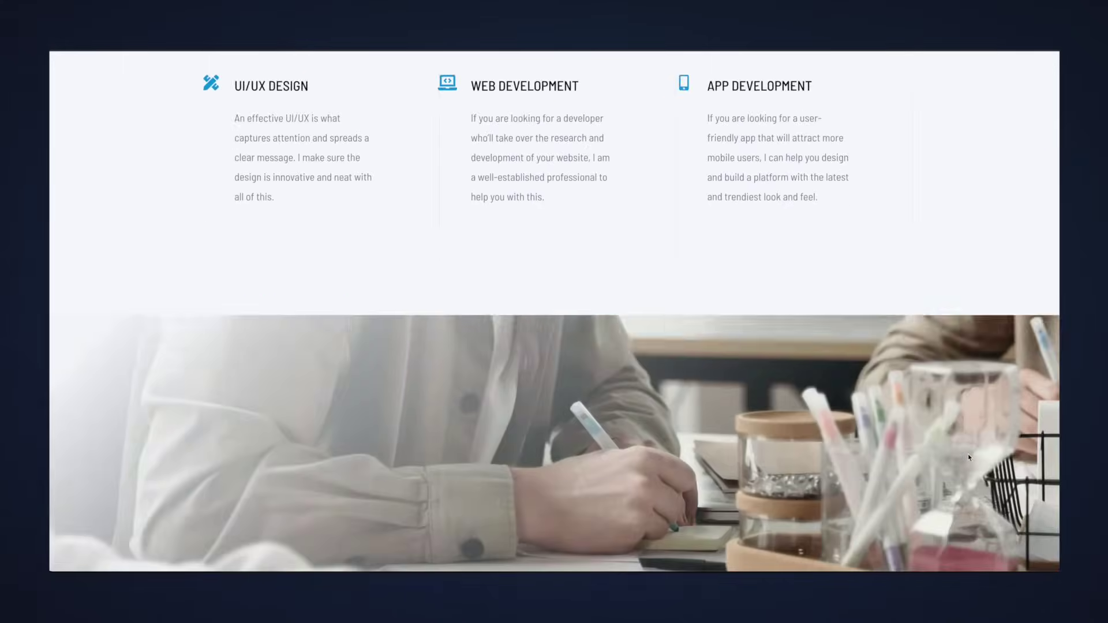
{"action": "scroll", "coordinate": [969, 458], "scroll_direction": "down", "scroll_amount": 15}
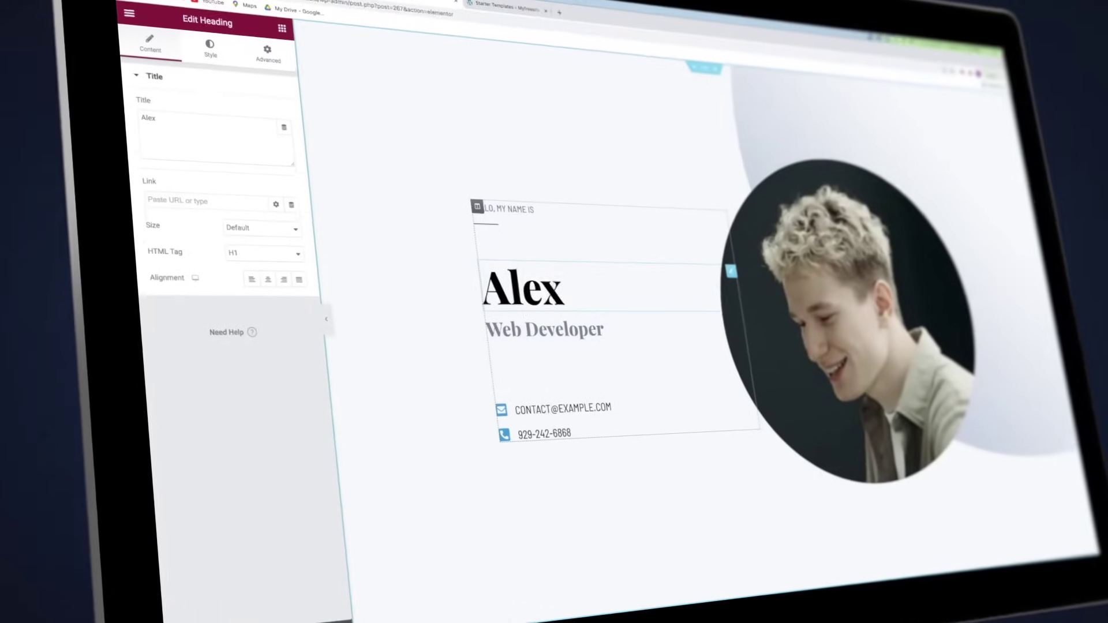
{"action": "type", "text": "Levi Hagen"}
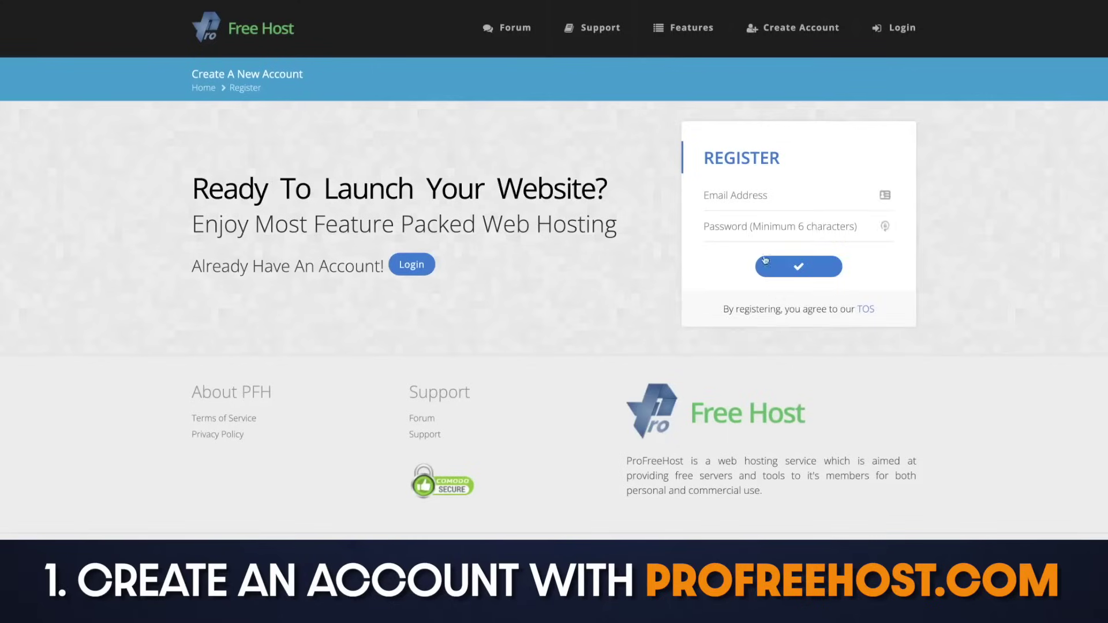
Register a free ProFreeHost account with the suggested e-mail address and a password.
{"action": "left_click", "coordinate": [791, 195]}
{"action": "type", "text": "cr"}
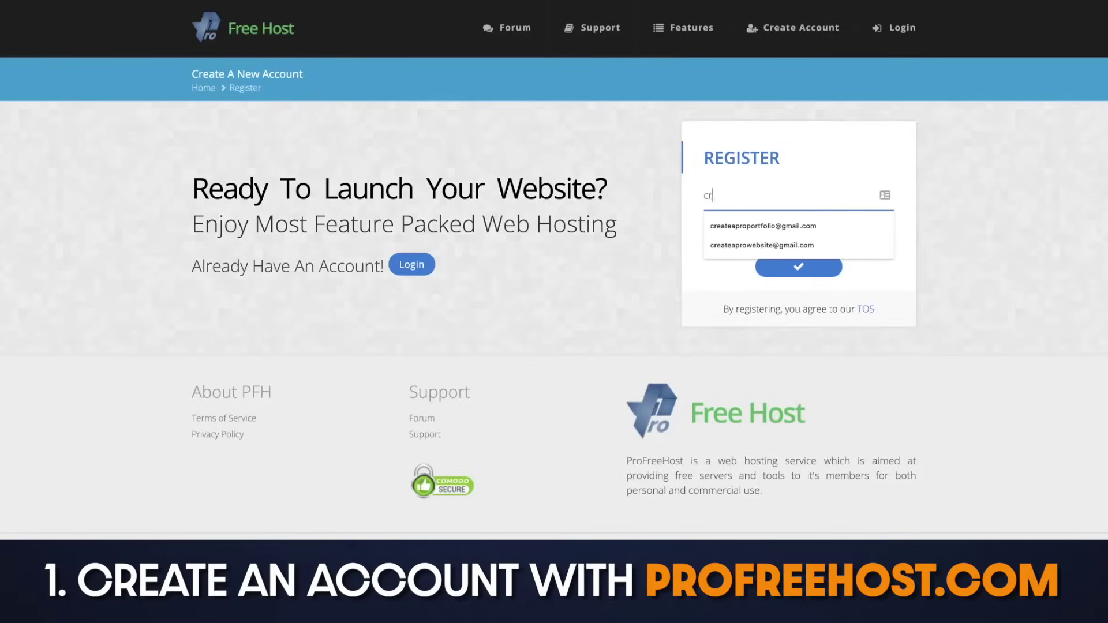
{"action": "key", "text": "Down"}
{"action": "key", "text": "Down"}
{"action": "key", "text": "Return"}
{"action": "key", "text": "Tab"}
{"action": "type", "text": "****"}
{"action": "left_click", "coordinate": [799, 257]}
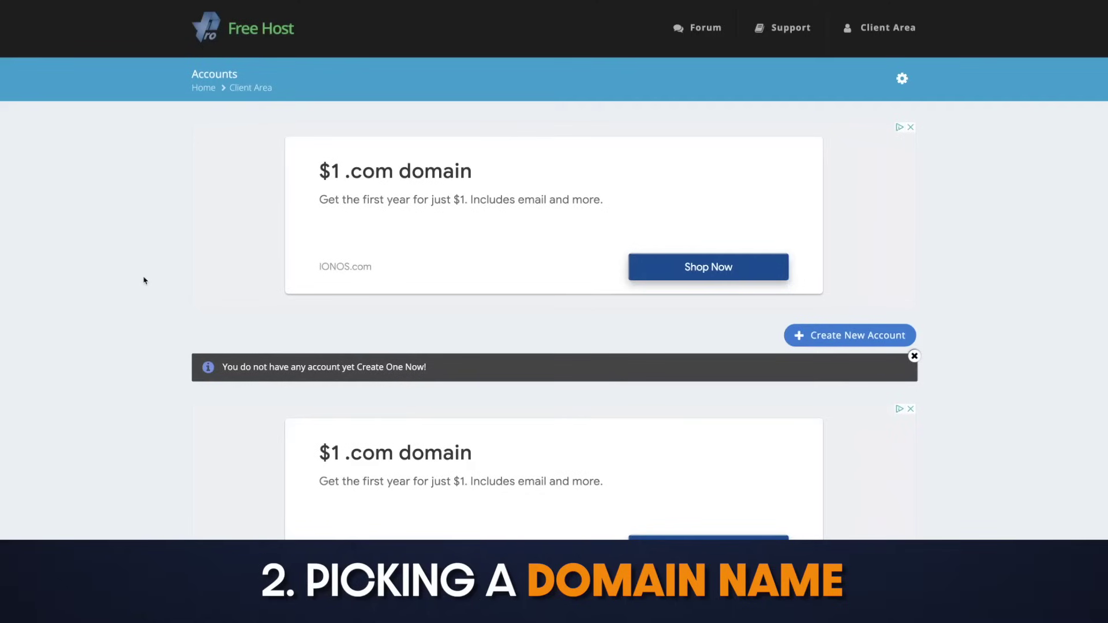
Create a hosting account named myfreewebsite on the free unaux.com domain.
{"action": "left_click", "coordinate": [833, 340]}
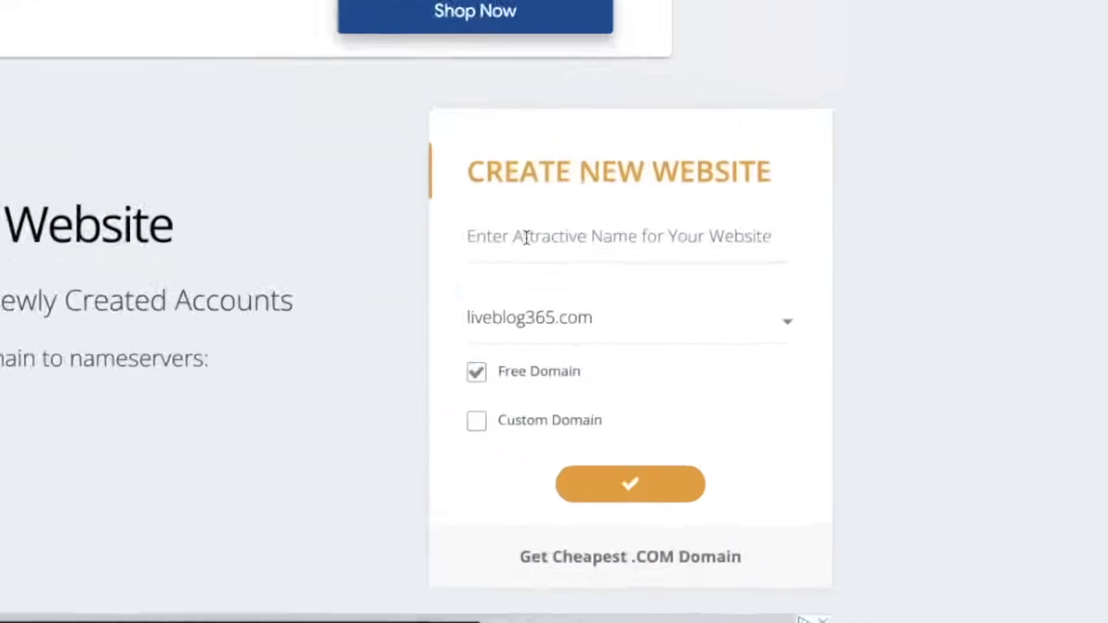
{"action": "left_click", "coordinate": [737, 399]}
{"action": "type", "text": "myfreewebsite"}
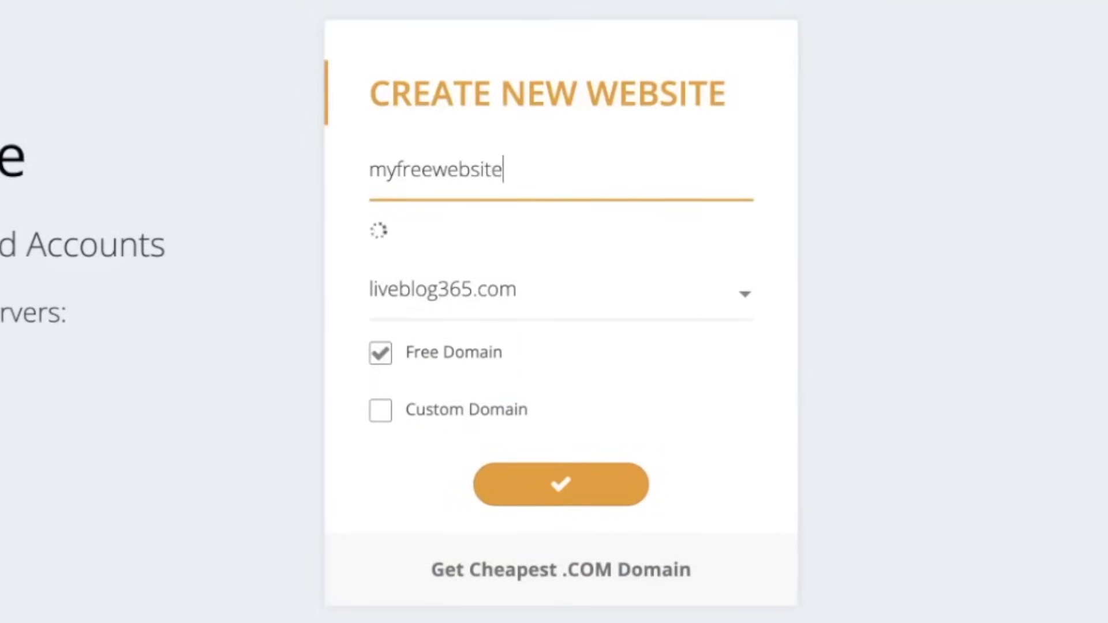
{"action": "left_click", "coordinate": [777, 177]}
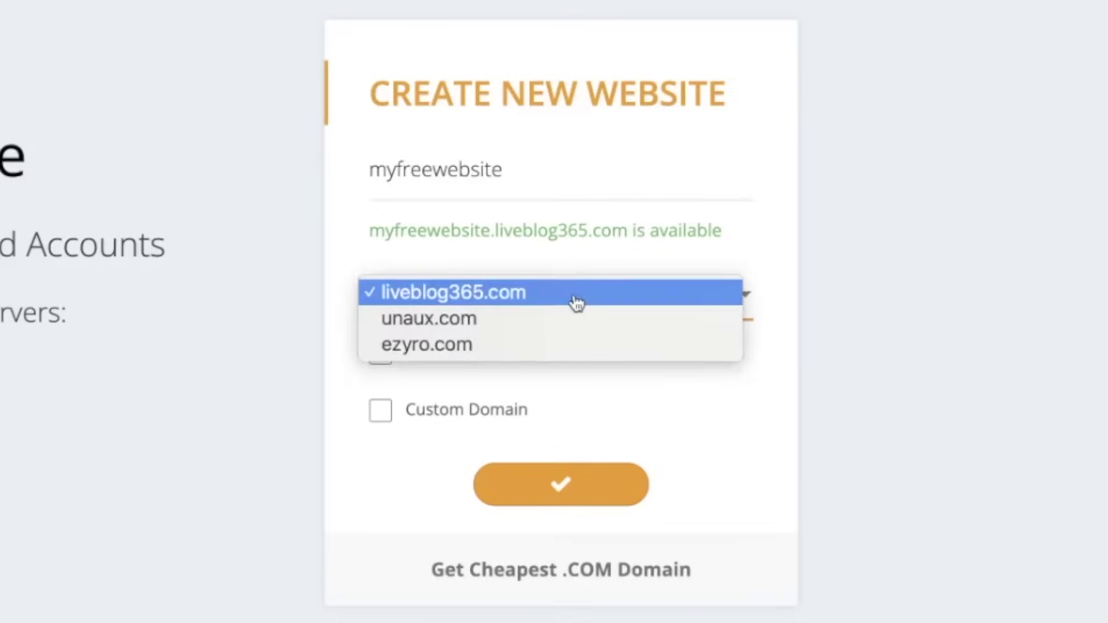
{"action": "left_click", "coordinate": [573, 322]}
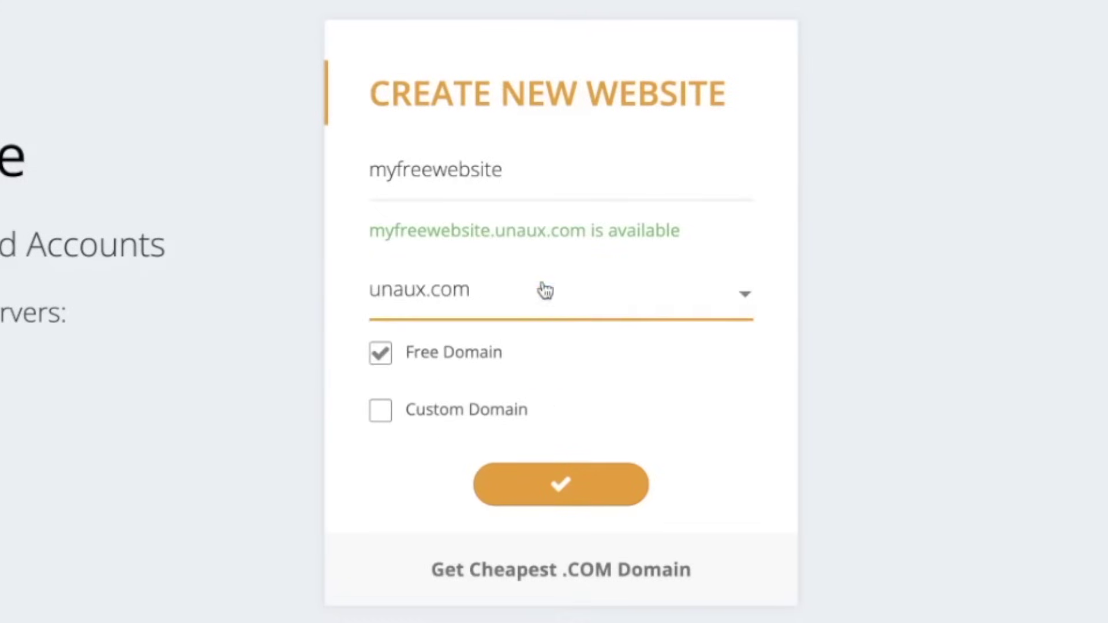
{"action": "left_click", "coordinate": [555, 486]}
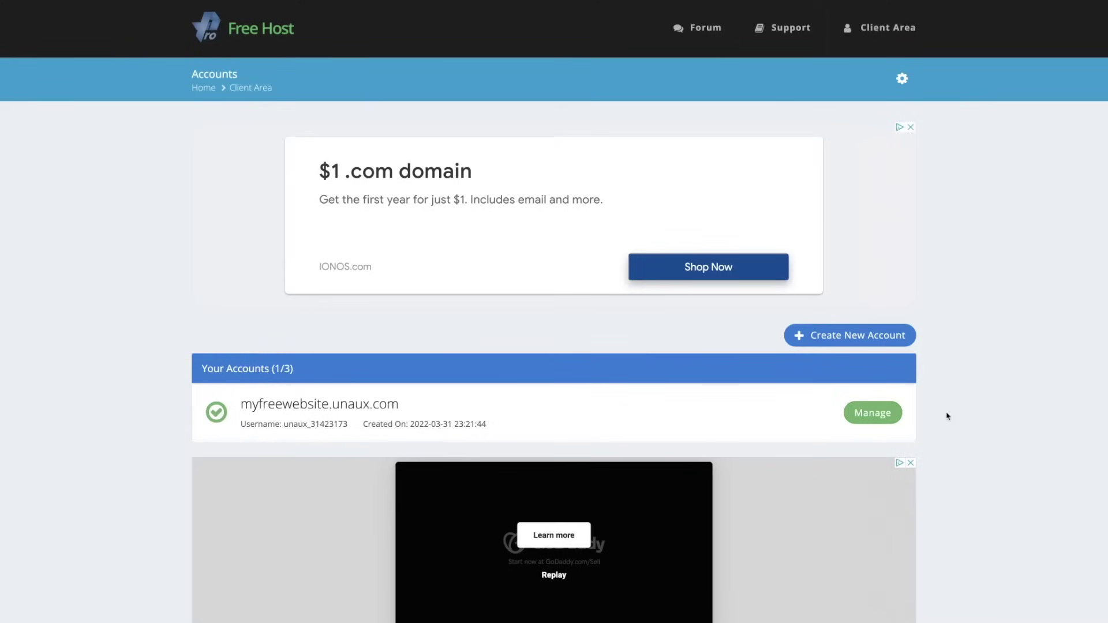
Open the control panel for myfreewebsite.unaux.com and launch Softaculous Apps Installer.
{"action": "left_click", "coordinate": [874, 414]}
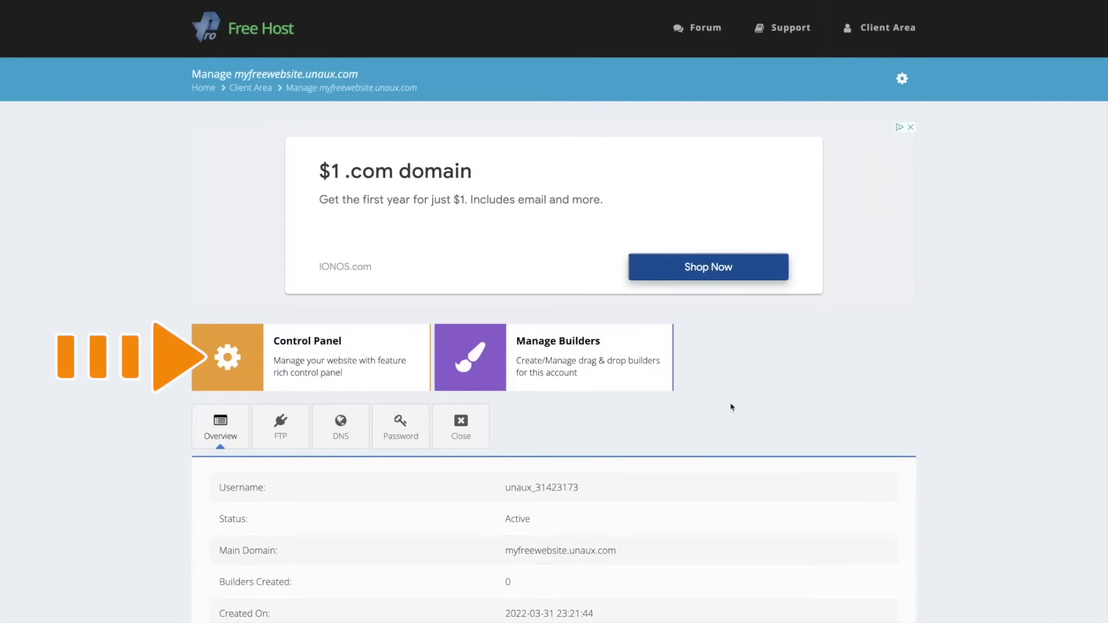
{"action": "left_click", "coordinate": [227, 357]}
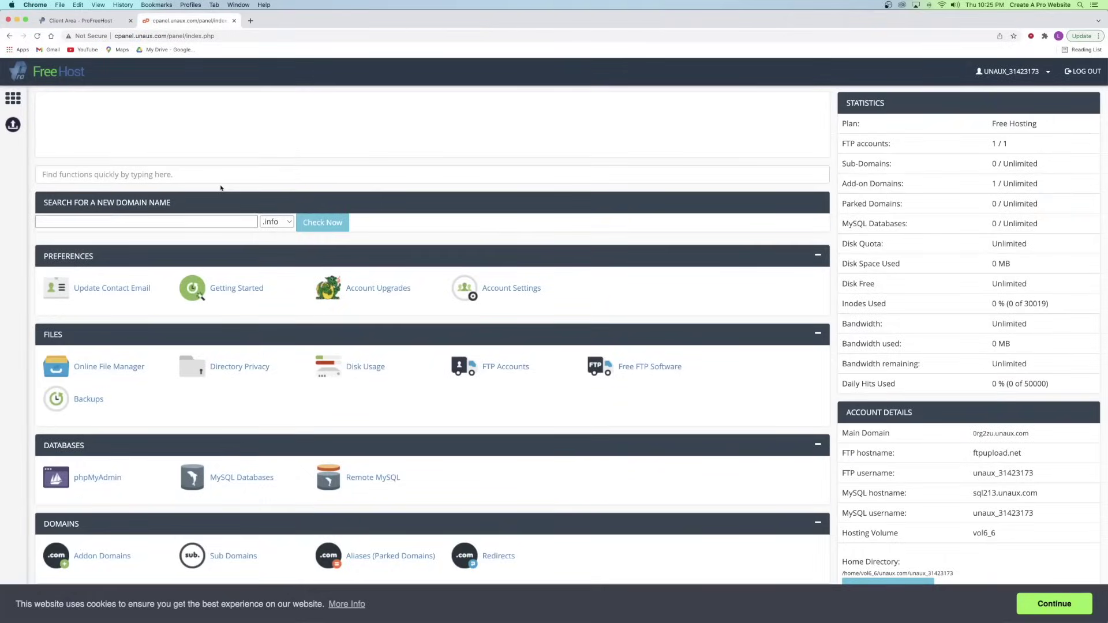
{"action": "scroll", "coordinate": [221, 188], "scroll_direction": "down", "scroll_amount": 10}
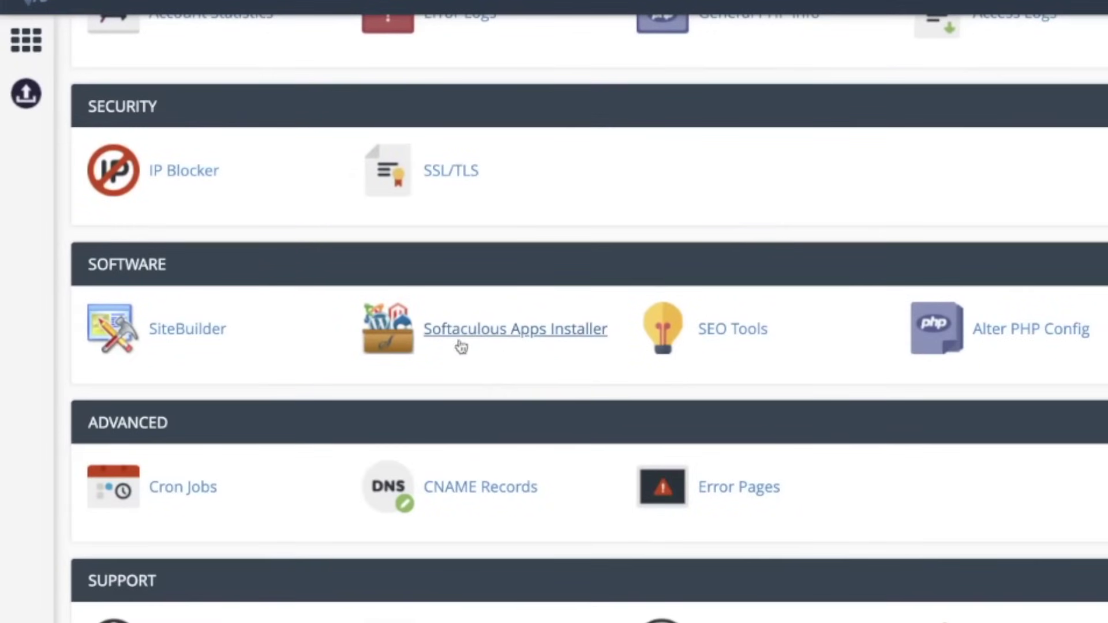
{"action": "left_click", "coordinate": [527, 332]}
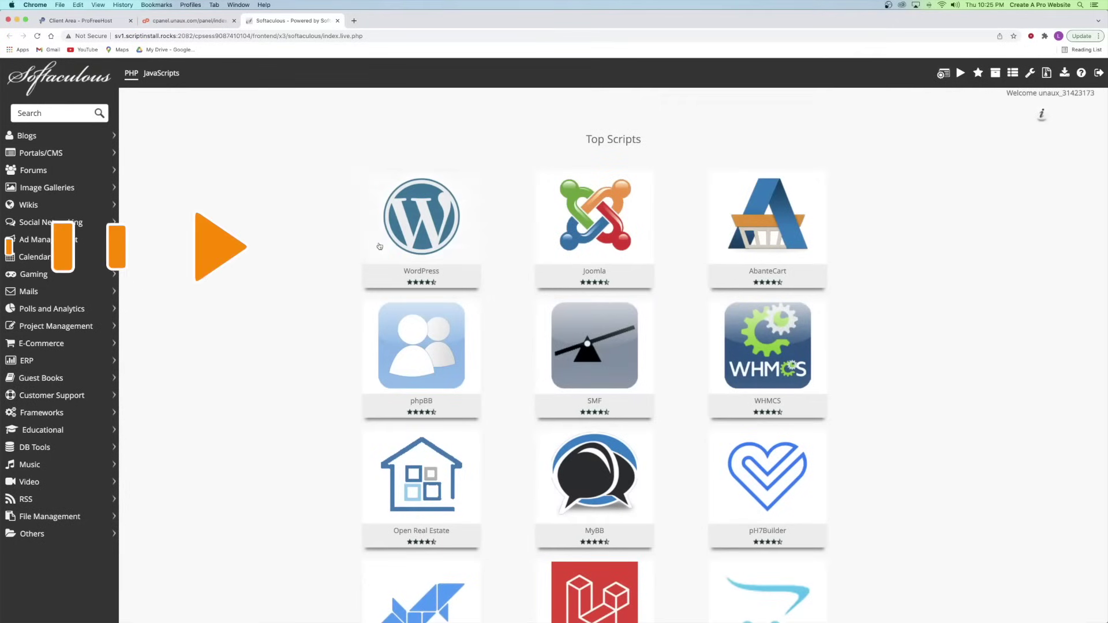
Start a WordPress installation in Softaculous and edit the site details.
{"action": "mouse_move", "coordinate": [412, 221]}
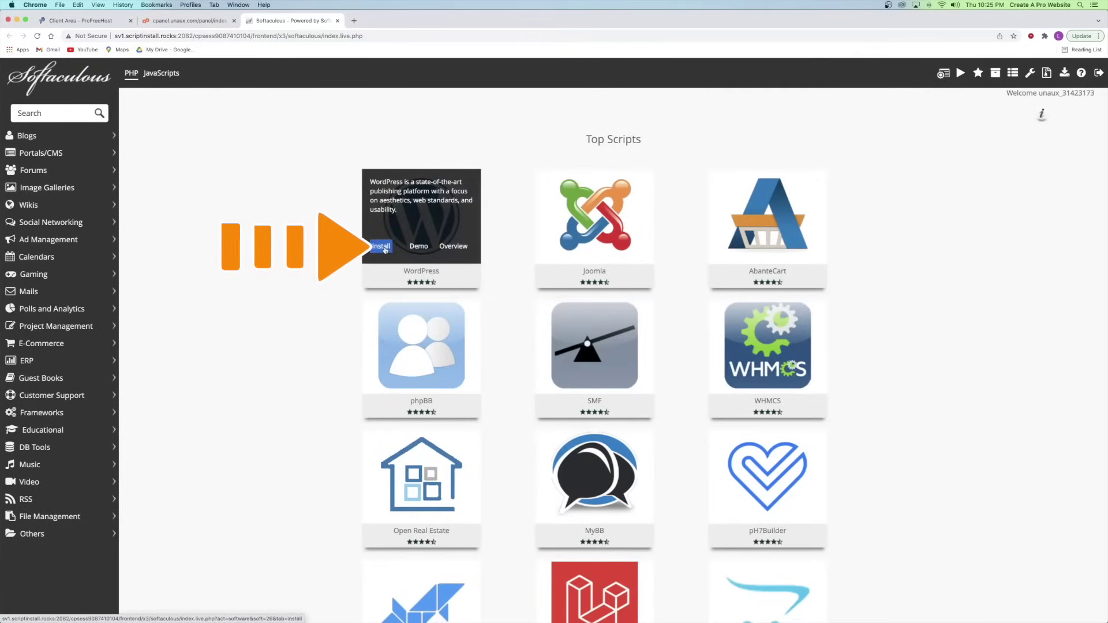
{"action": "left_click", "coordinate": [383, 247]}
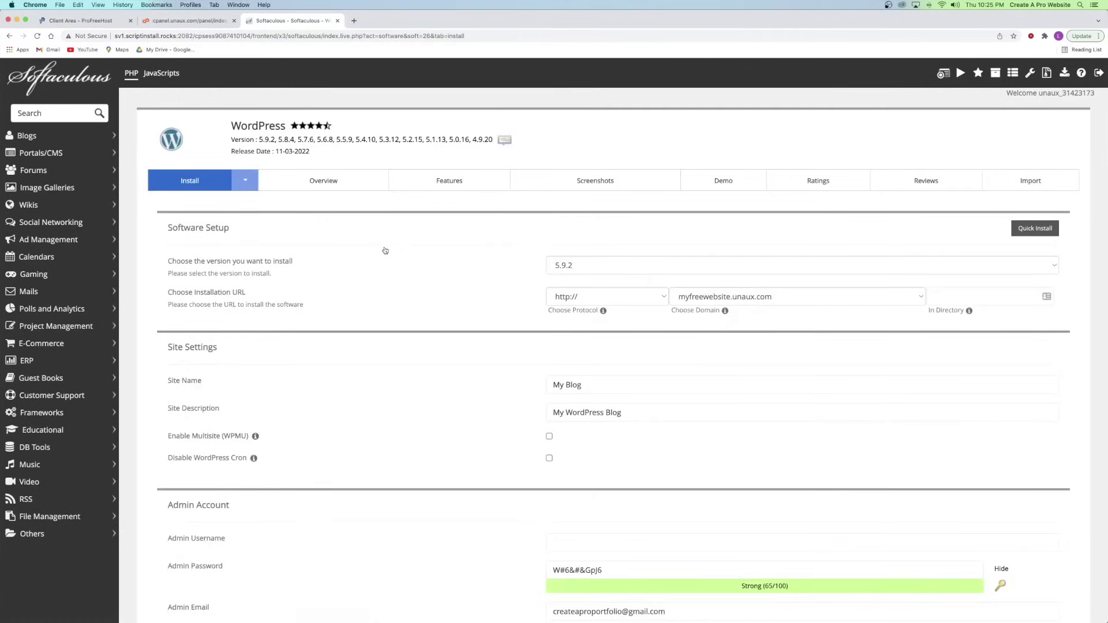
{"action": "scroll", "coordinate": [282, 191], "scroll_direction": "down", "scroll_amount": 2}
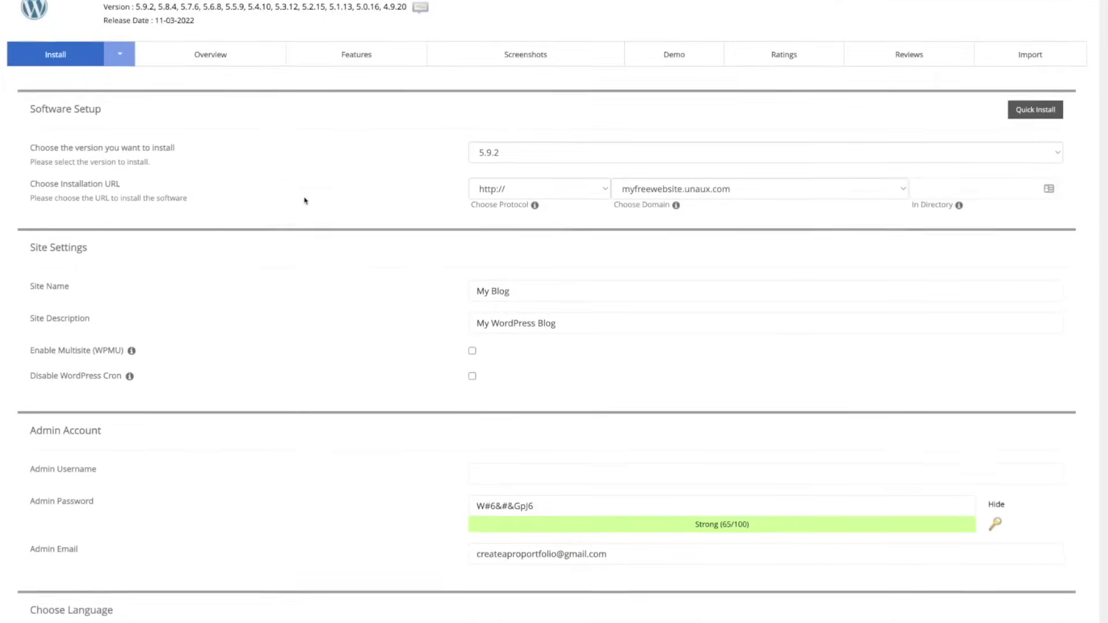
{"action": "left_click", "coordinate": [547, 222]}
{"action": "left_click_drag", "start_coordinate": [571, 254], "coordinate": [463, 252]}
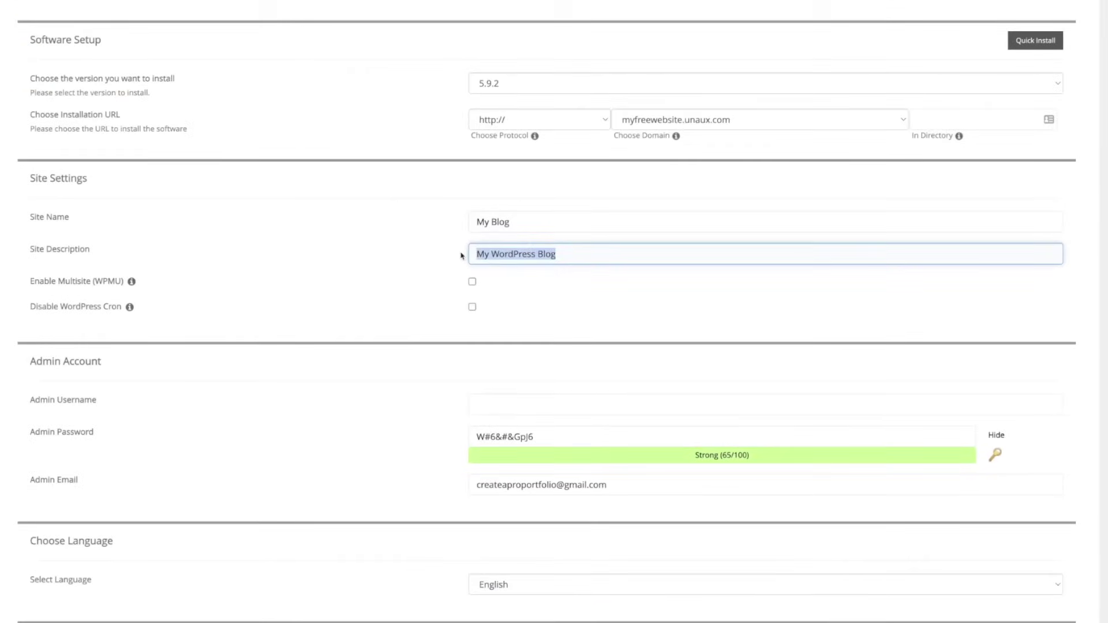
{"action": "scroll", "coordinate": [462, 254], "scroll_direction": "down", "scroll_amount": 2}
Set the admin username and a custom admin password, then install WordPress.
{"action": "left_click", "coordinate": [552, 269]}
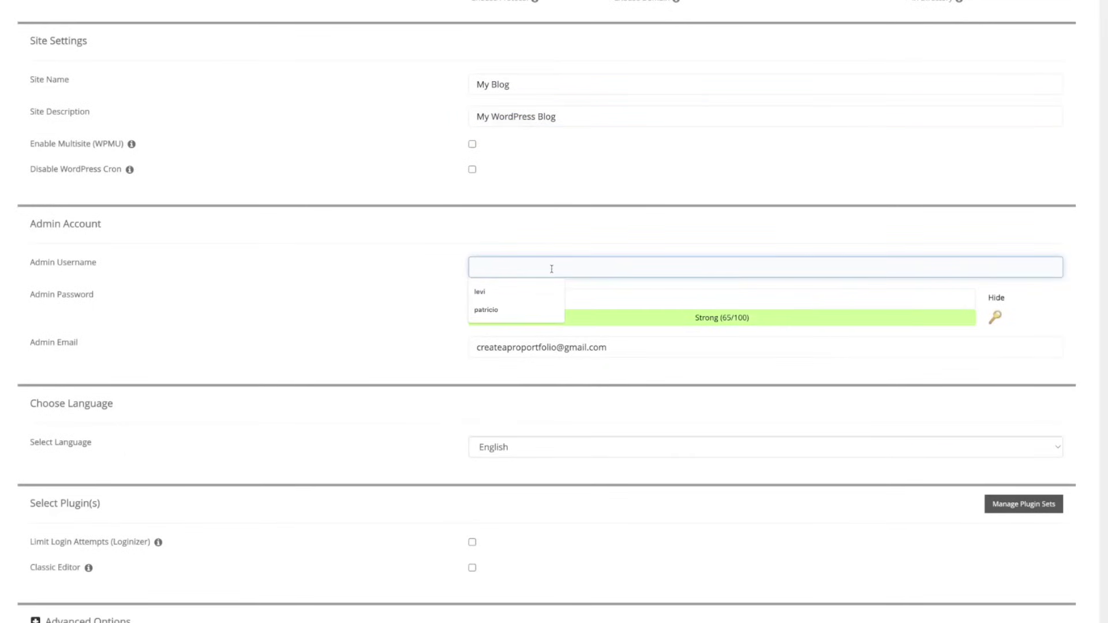
{"action": "type", "text": "levi"}
{"action": "key", "text": "Tab"}
{"action": "key", "text": "BackSpace"}
{"action": "type", "text": "•••••••••"}
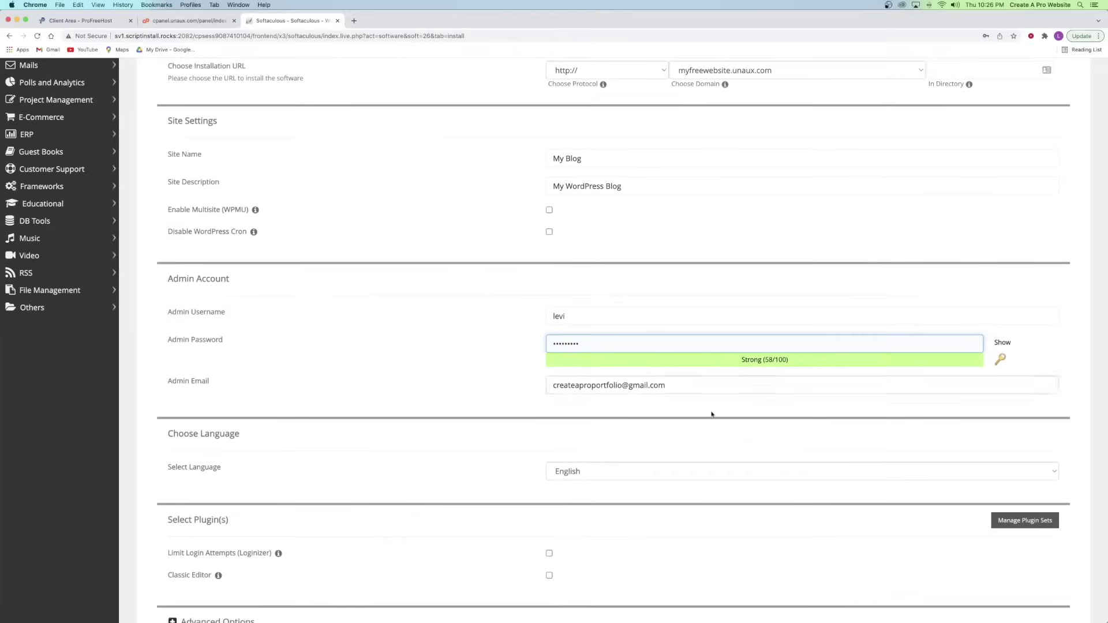
{"action": "scroll", "coordinate": [711, 414], "scroll_direction": "down", "scroll_amount": 8}
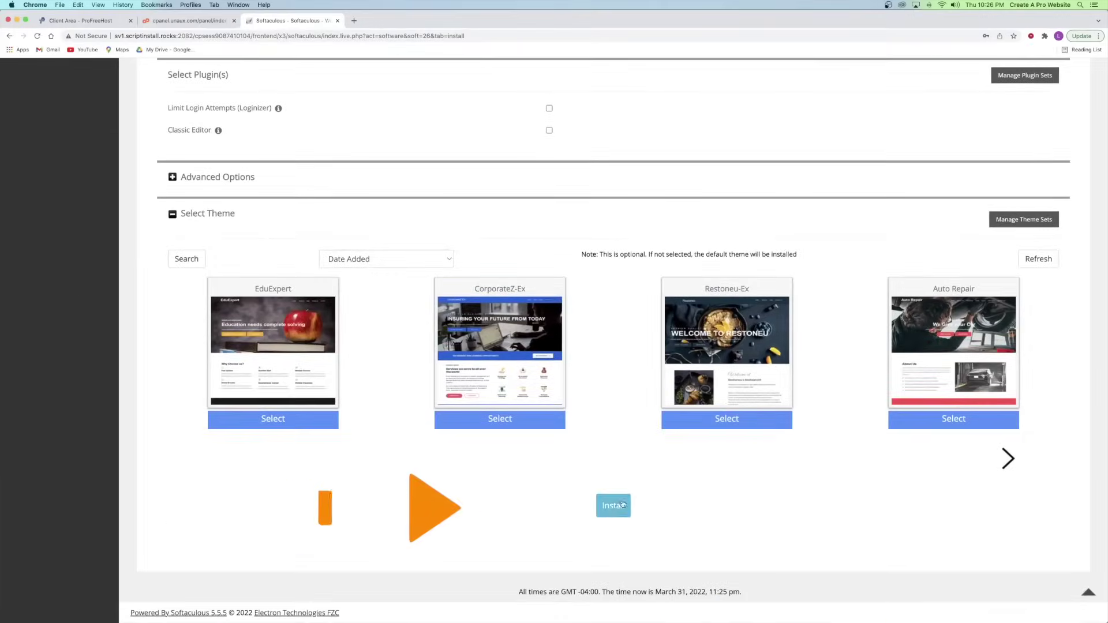
{"action": "left_click", "coordinate": [616, 506]}
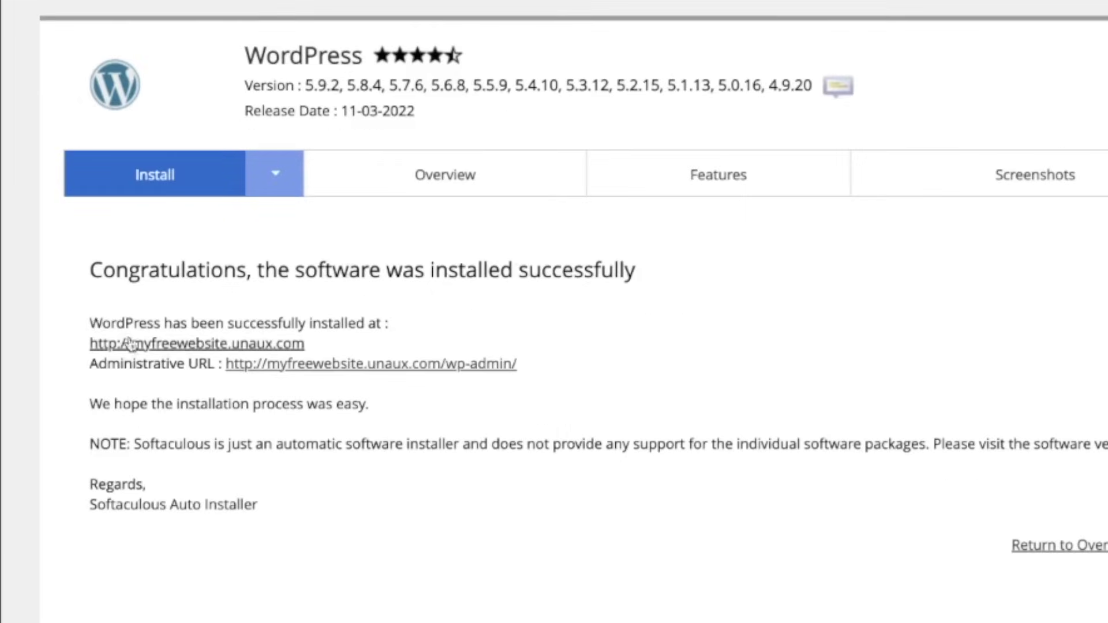
Open the newly installed myfreewebsite.unaux.com site in its own browser tab.
{"action": "left_click_drag", "start_coordinate": [102, 270], "coordinate": [668, 270]}
{"action": "left_click", "coordinate": [668, 270]}
{"action": "right_click", "coordinate": [156, 346]}
{"action": "left_click", "coordinate": [214, 354]}
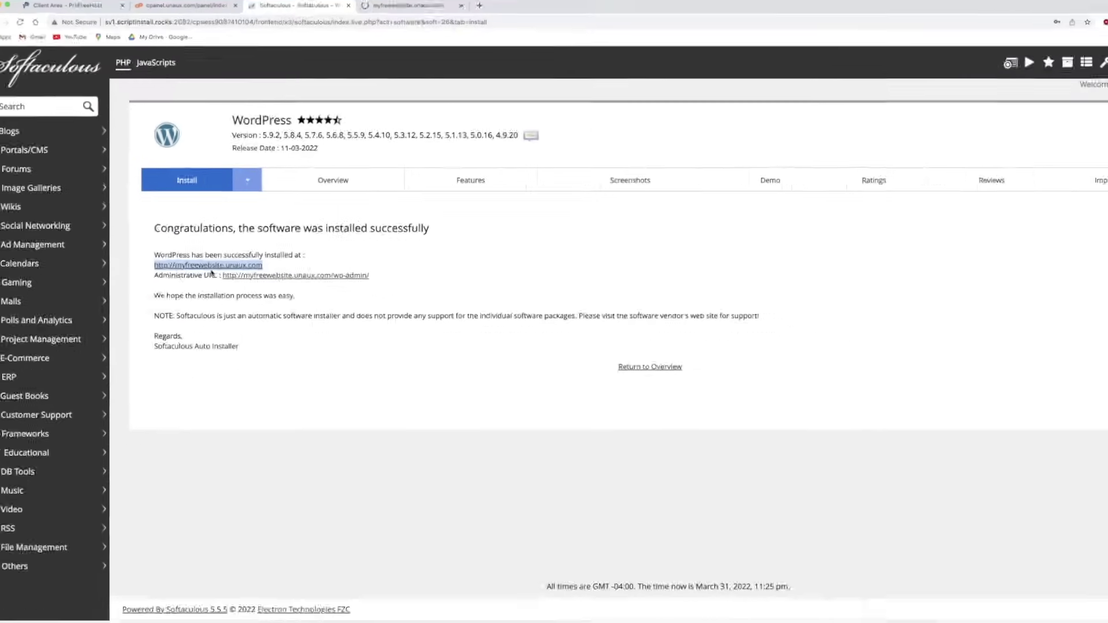
{"action": "left_click", "coordinate": [416, 4]}
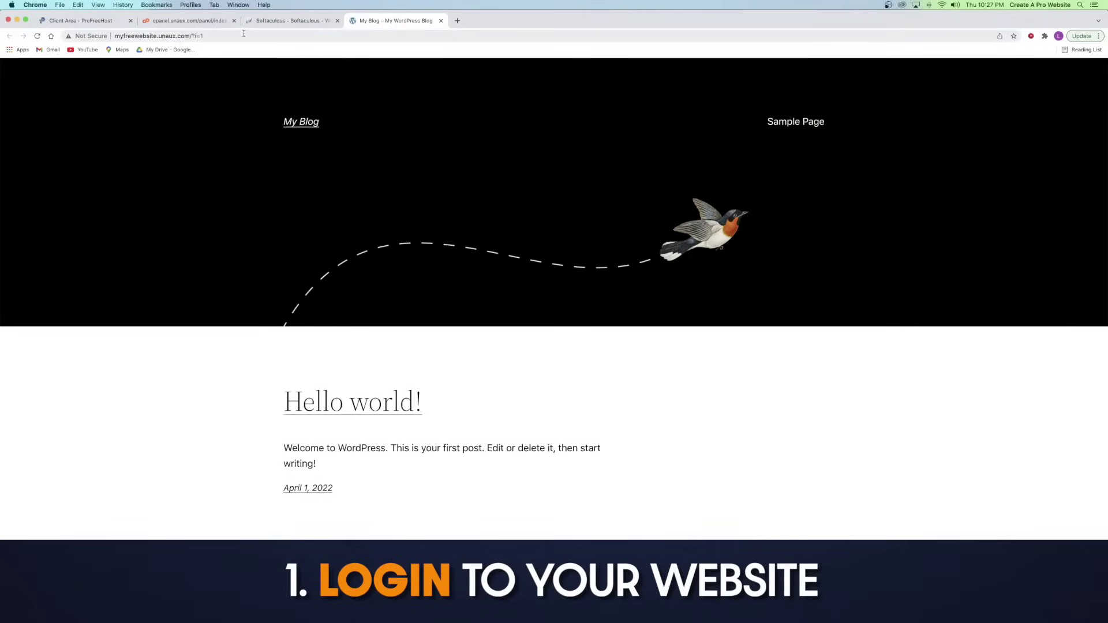
Change the site address to end in wp-admin to reach the WordPress login page.
{"action": "left_click", "coordinate": [244, 35]}
{"action": "left_click_drag", "start_coordinate": [191, 36], "coordinate": [239, 36]}
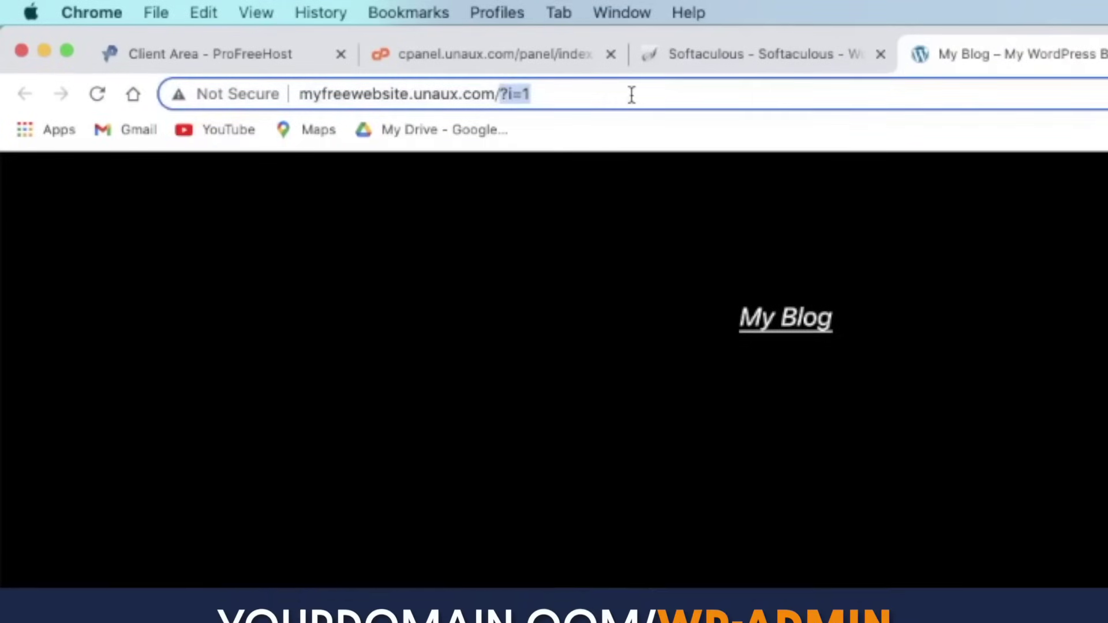
{"action": "type", "text": "wp-admin"}
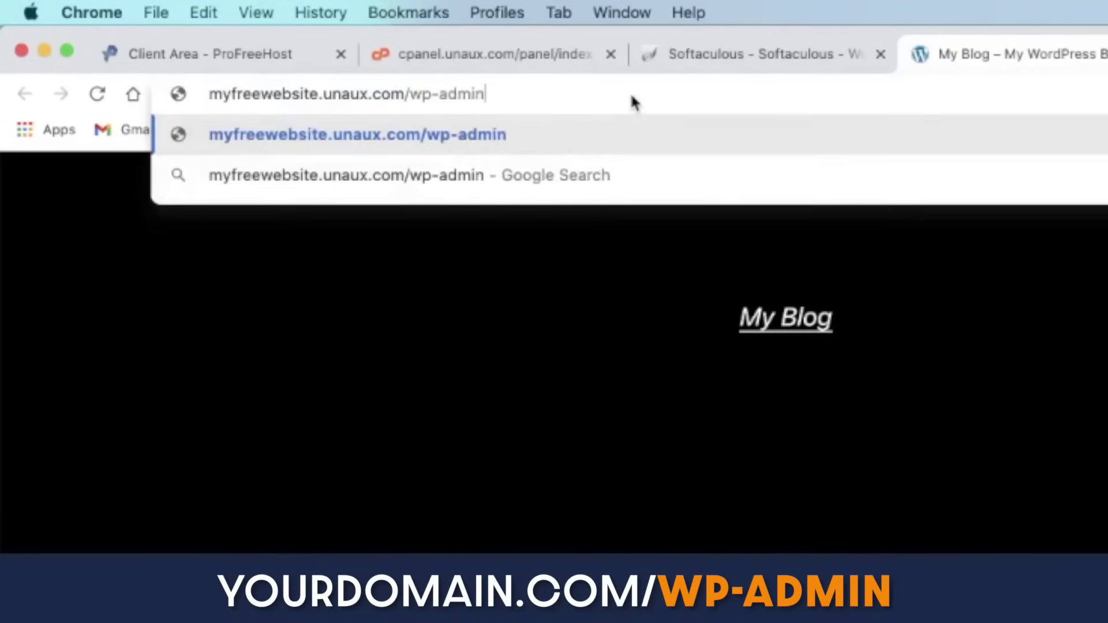
{"action": "key", "text": "Return"}
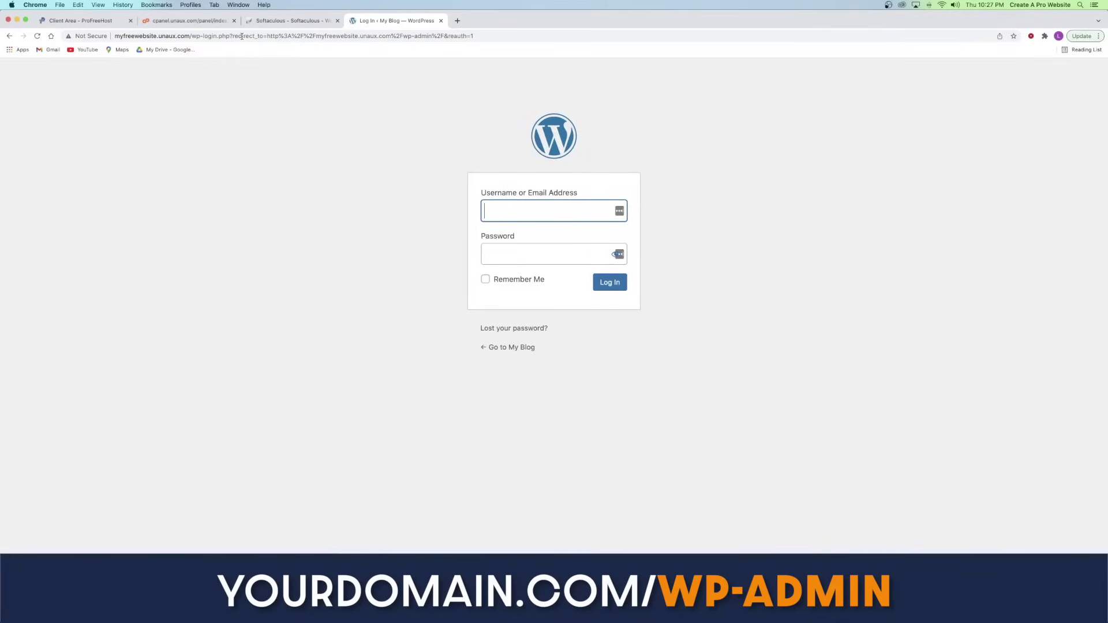
Log in with the saved admin username and the admin password.
{"action": "left_click", "coordinate": [532, 210]}
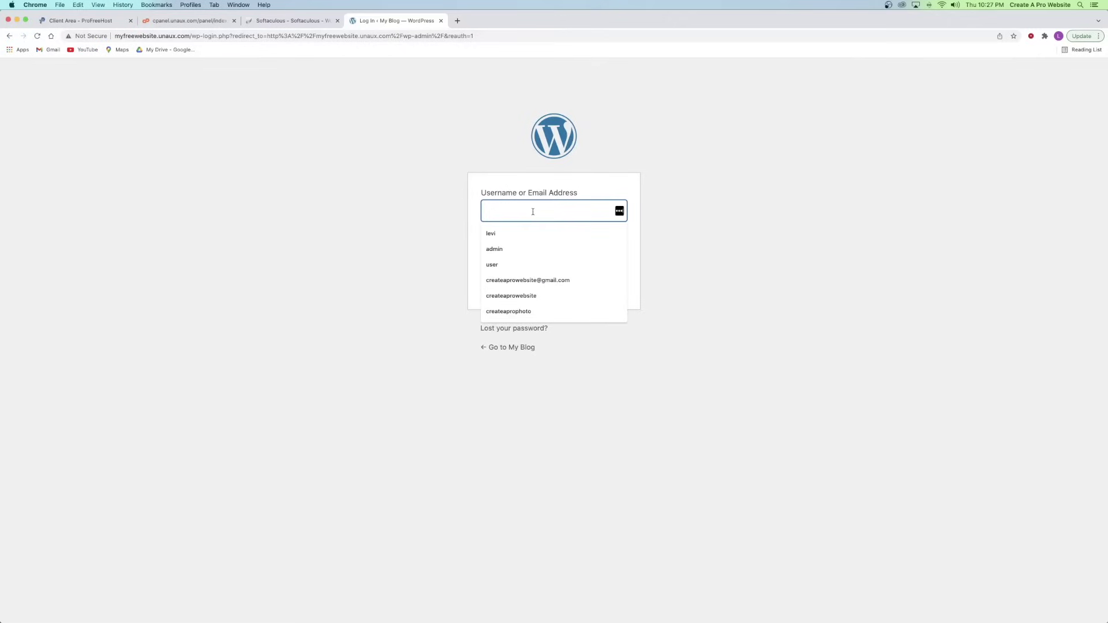
{"action": "left_click", "coordinate": [531, 233]}
{"action": "left_click", "coordinate": [519, 254]}
{"action": "type", "text": "••••••••"}
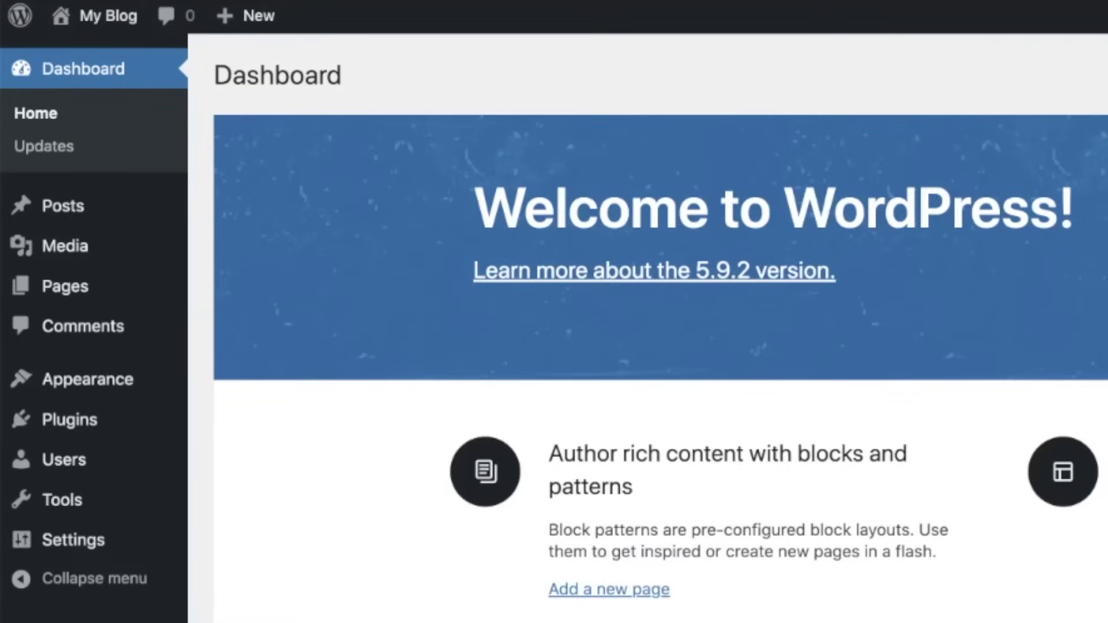
Install the Astra theme from Appearance > Themes > Add New and activate it.
{"action": "mouse_move", "coordinate": [81, 383]}
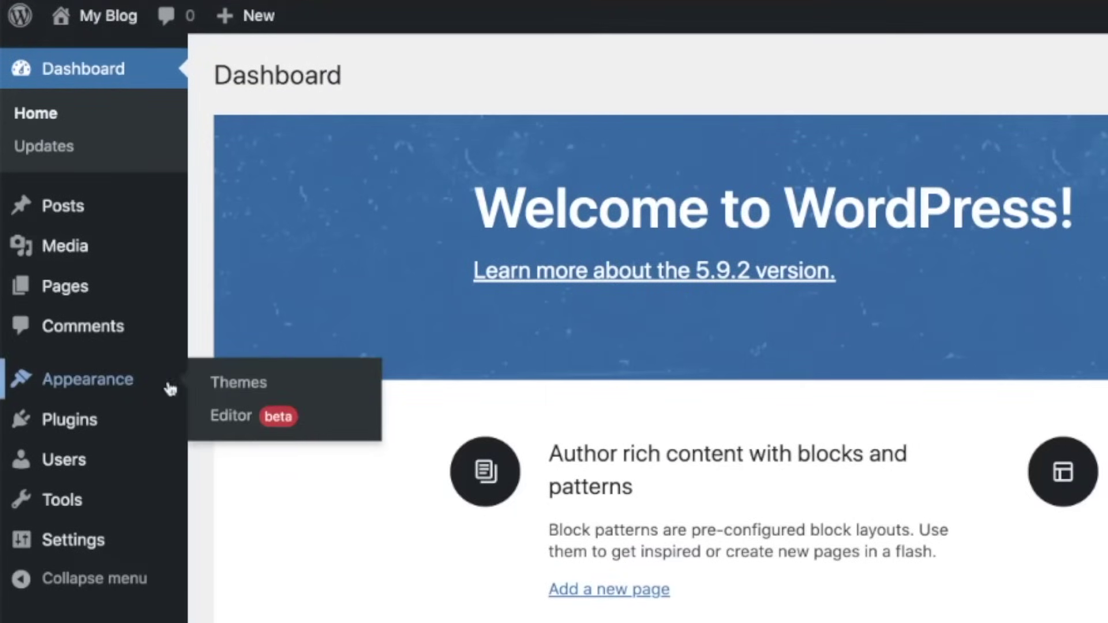
{"action": "left_click", "coordinate": [245, 383]}
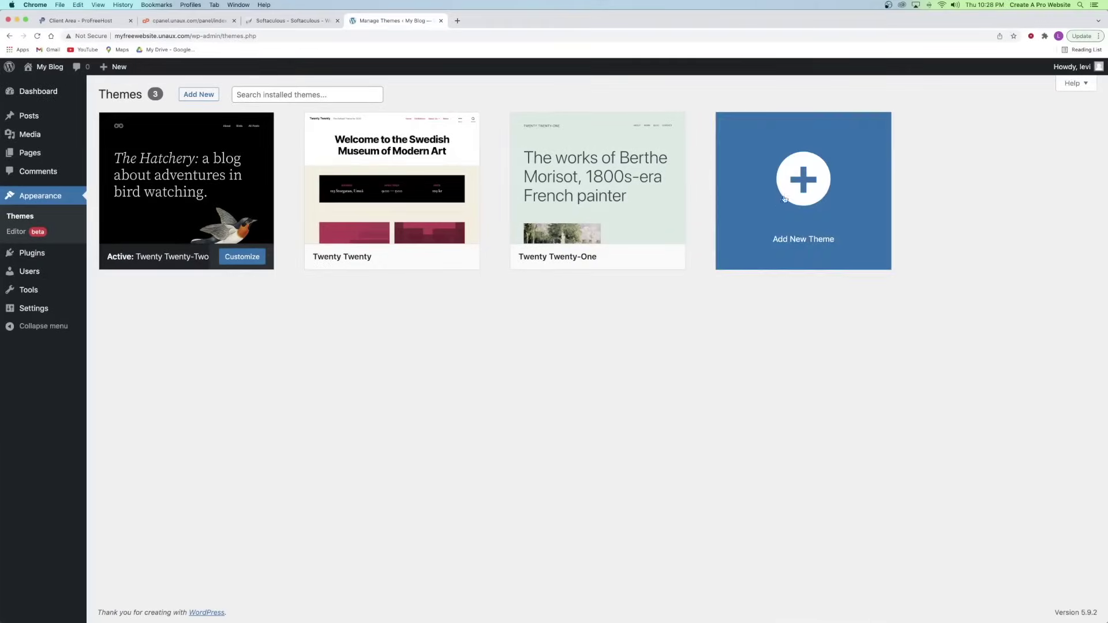
{"action": "left_click", "coordinate": [805, 195]}
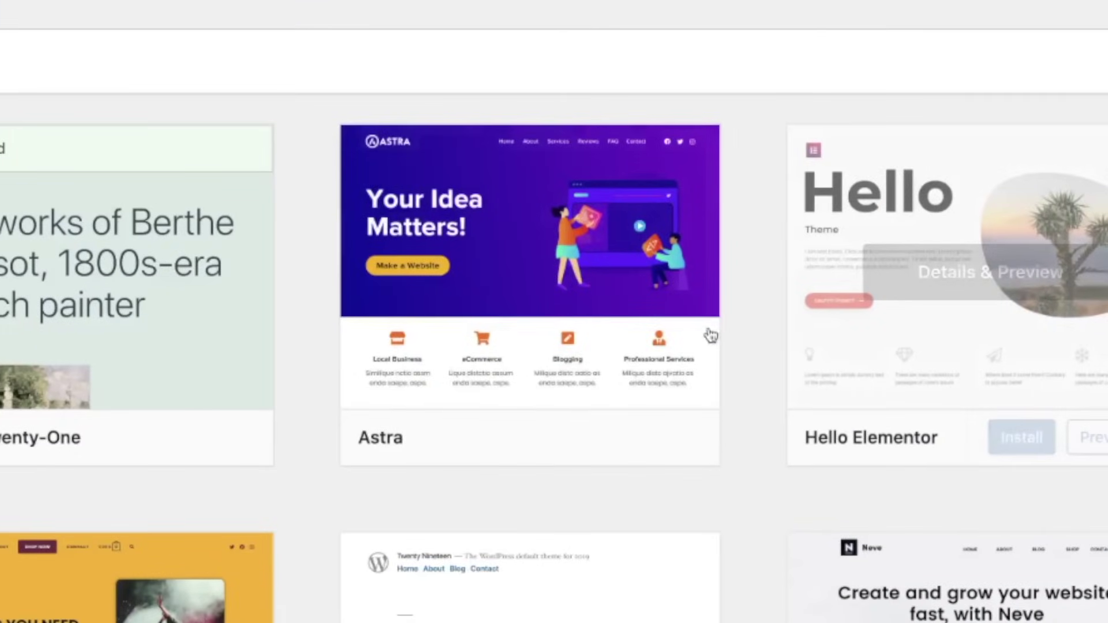
{"action": "left_click", "coordinate": [567, 441]}
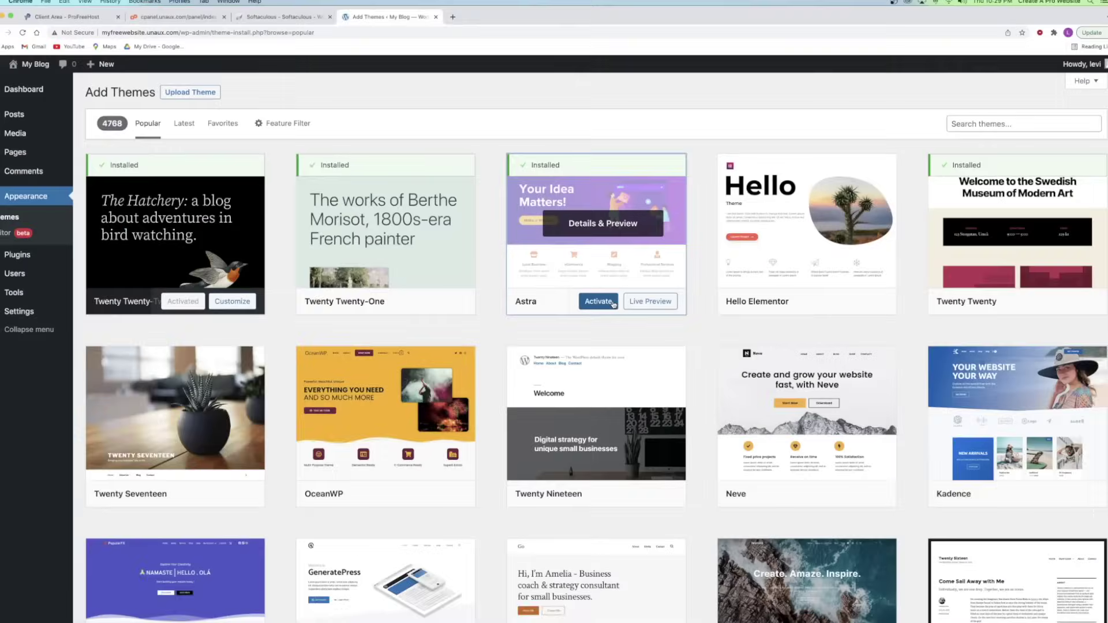
{"action": "left_click", "coordinate": [567, 444]}
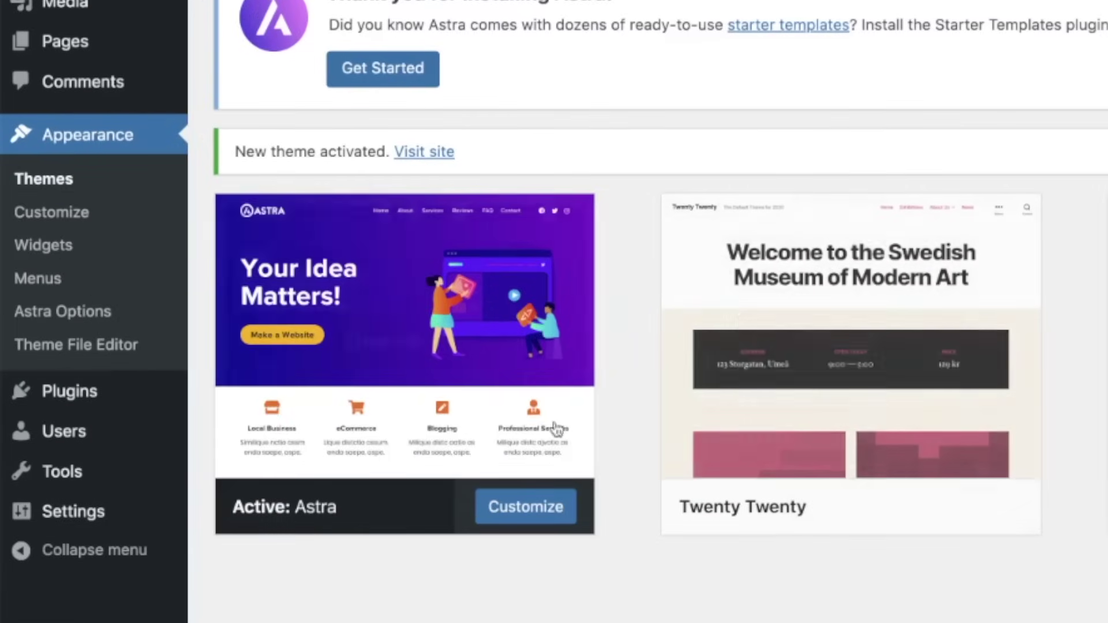
{"action": "mouse_move", "coordinate": [32, 315]}
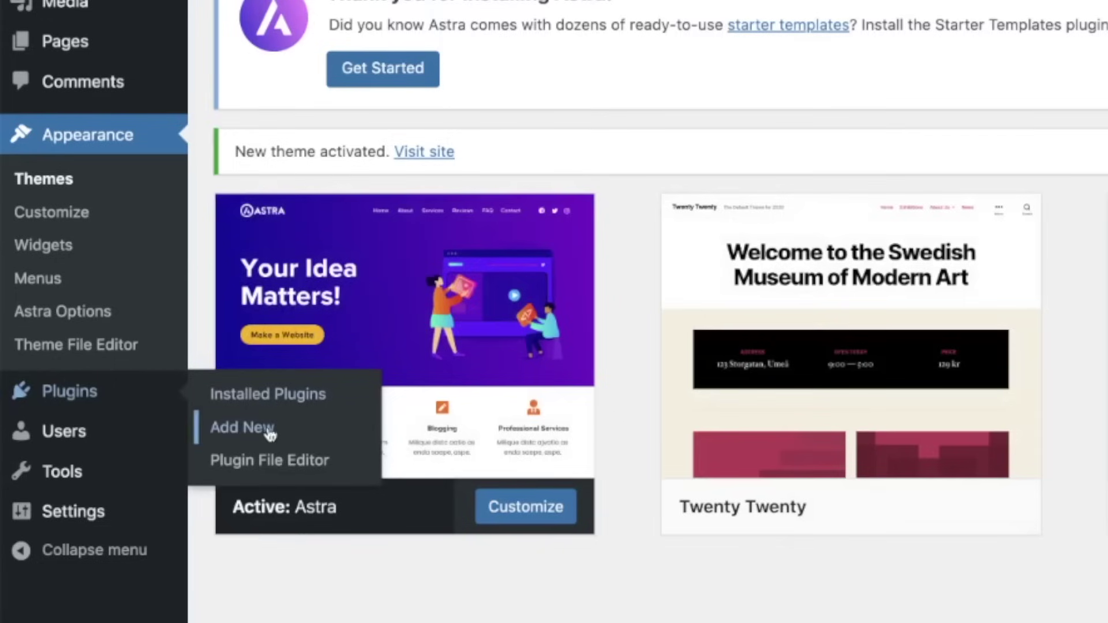
{"action": "left_click", "coordinate": [271, 438]}
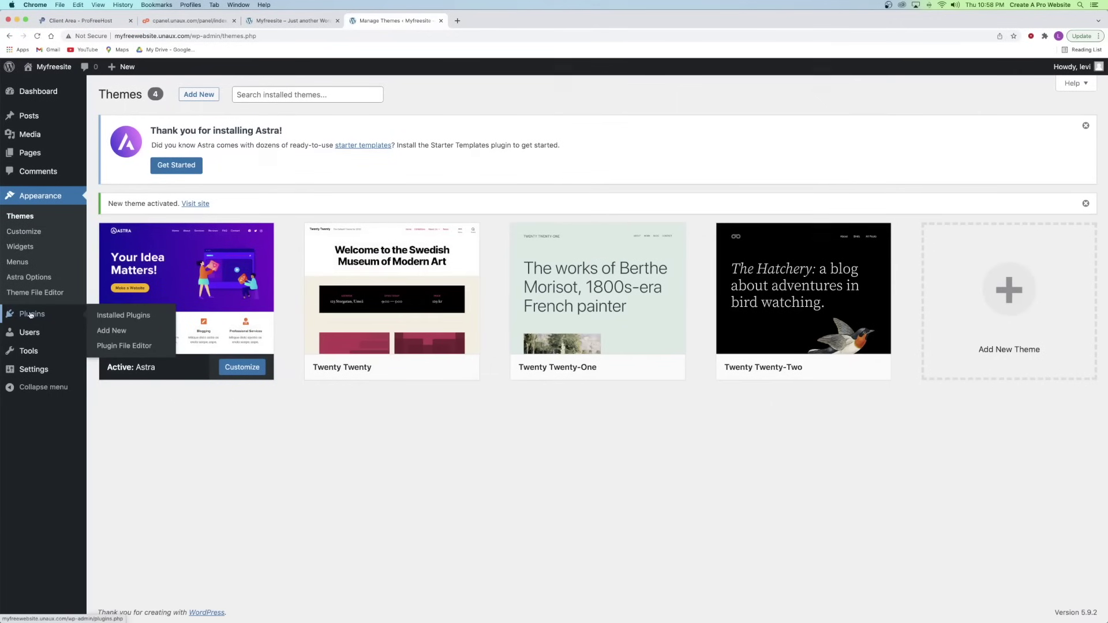
Search the plugin directory for 'starter templates' and activate the Starter Templates plugin.
{"action": "left_click", "coordinate": [125, 335]}
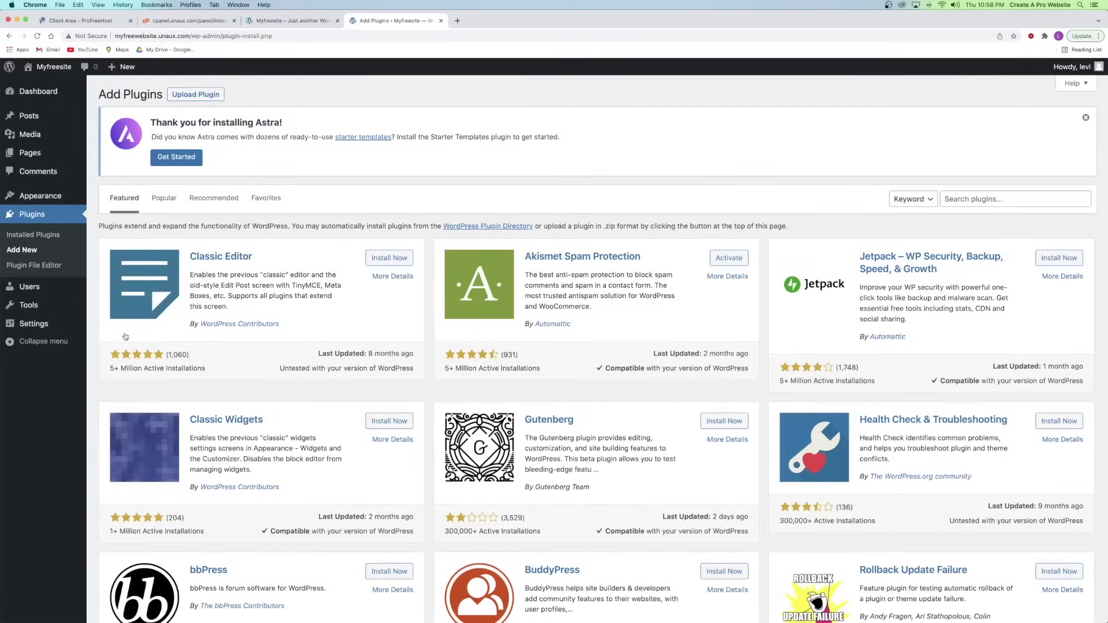
{"action": "left_click", "coordinate": [954, 199]}
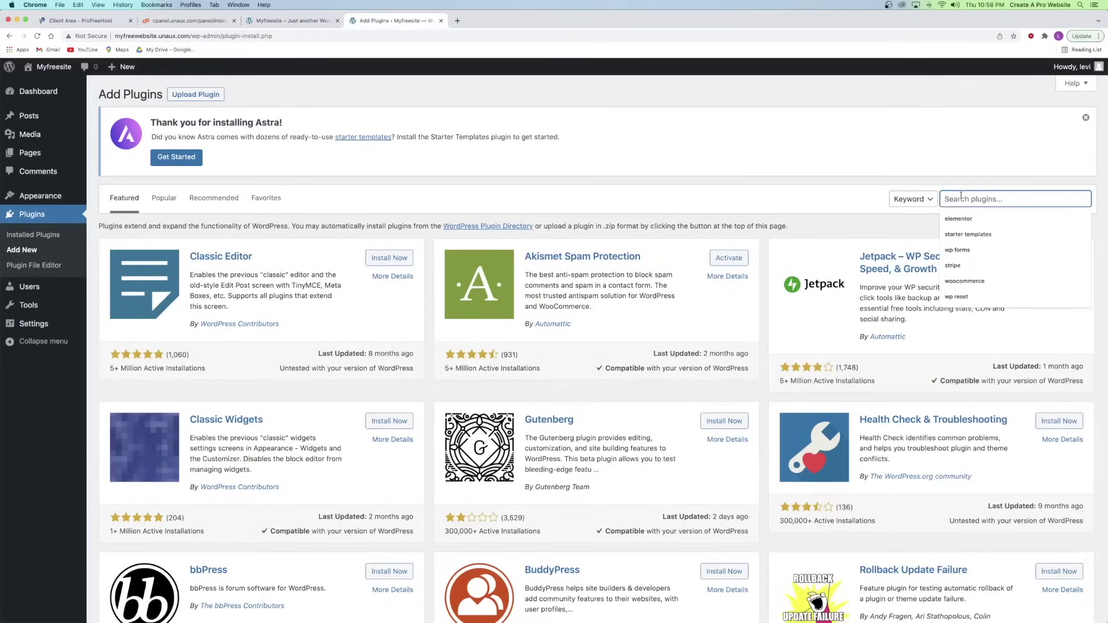
{"action": "left_click", "coordinate": [970, 235]}
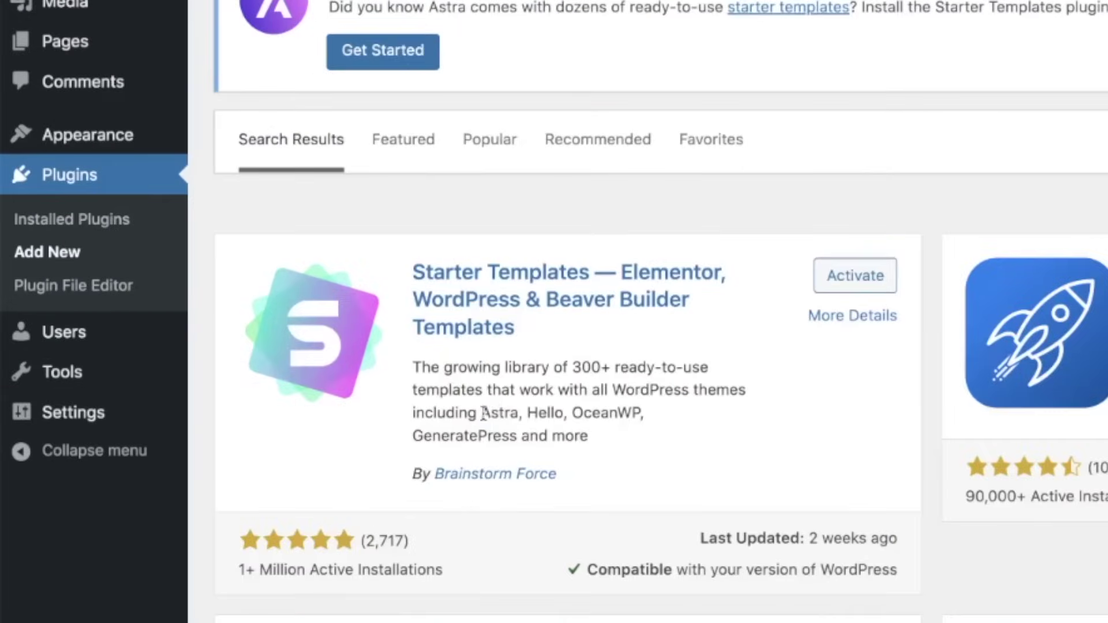
{"action": "left_click_drag", "start_coordinate": [222, 324], "coordinate": [243, 324]}
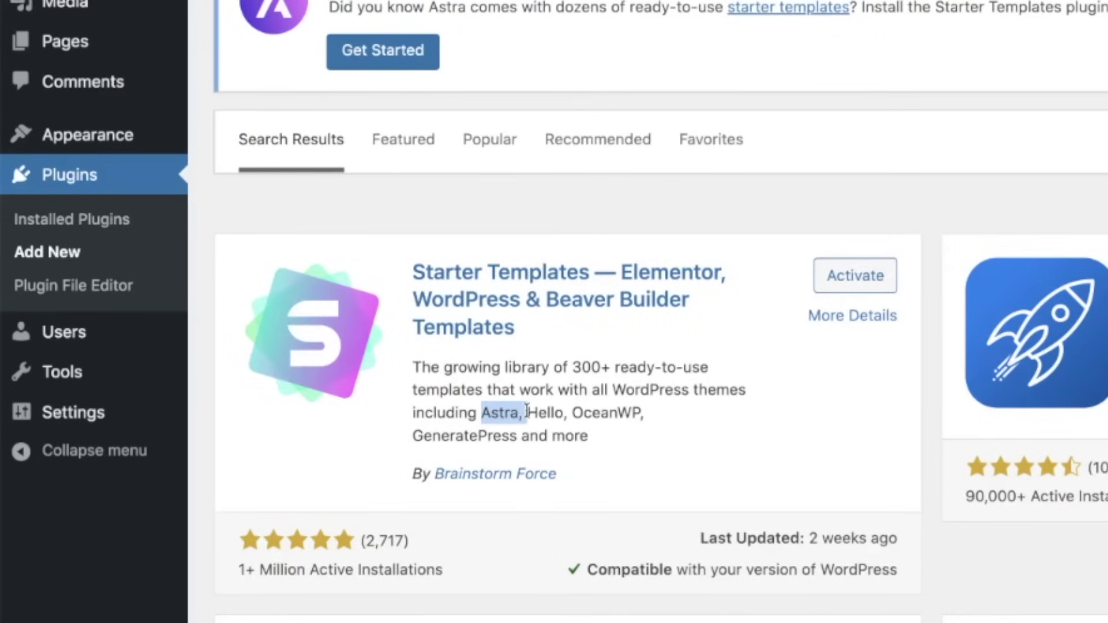
{"action": "left_click", "coordinate": [855, 276]}
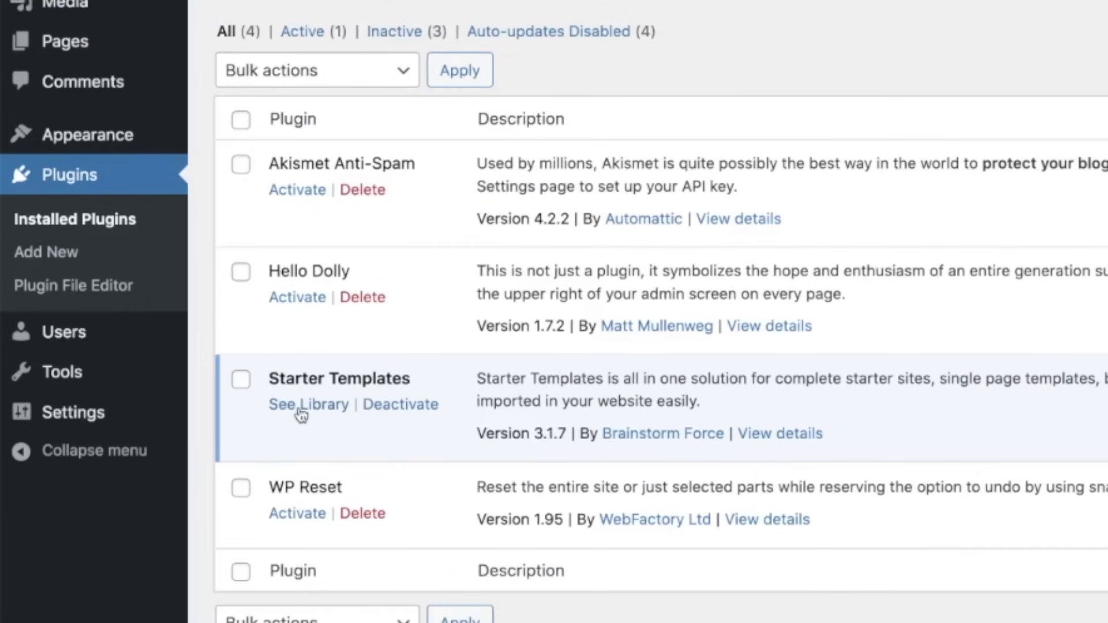
{"action": "left_click", "coordinate": [141, 321]}
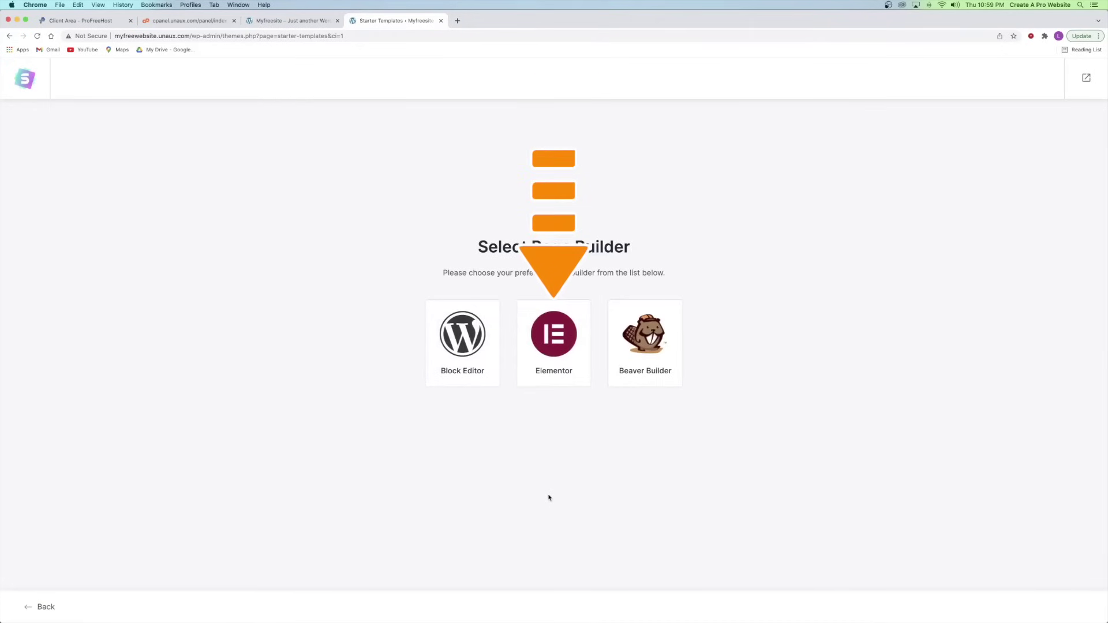
Choose Elementor templates, filter to Portfolio & CV, and pick the web developer template.
{"action": "left_click", "coordinate": [555, 339]}
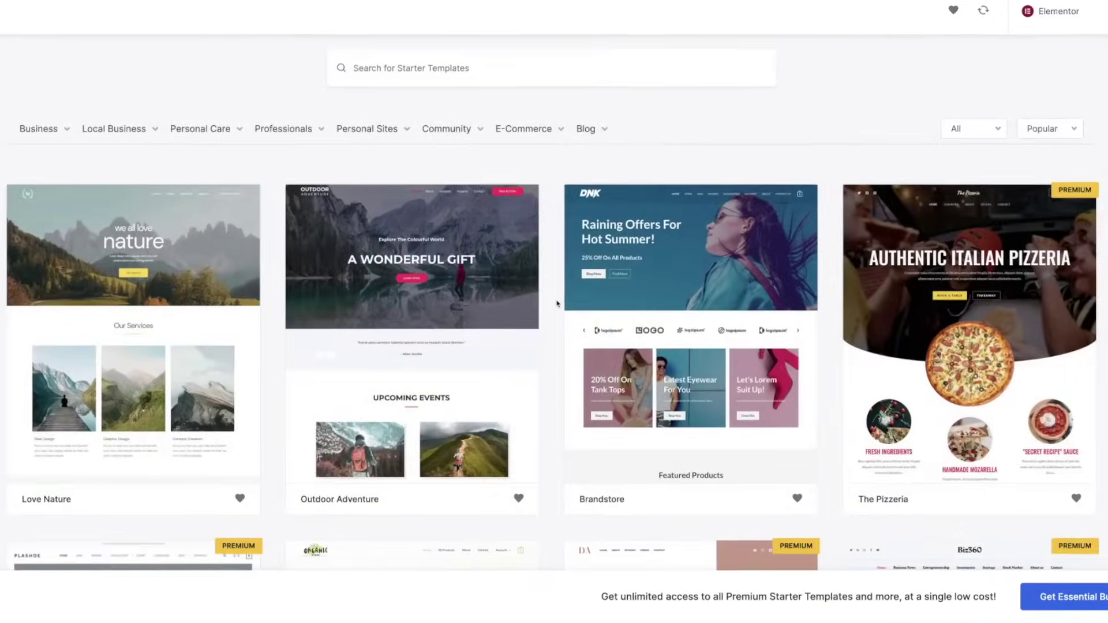
{"action": "scroll", "coordinate": [557, 303], "scroll_direction": "down", "scroll_amount": 20}
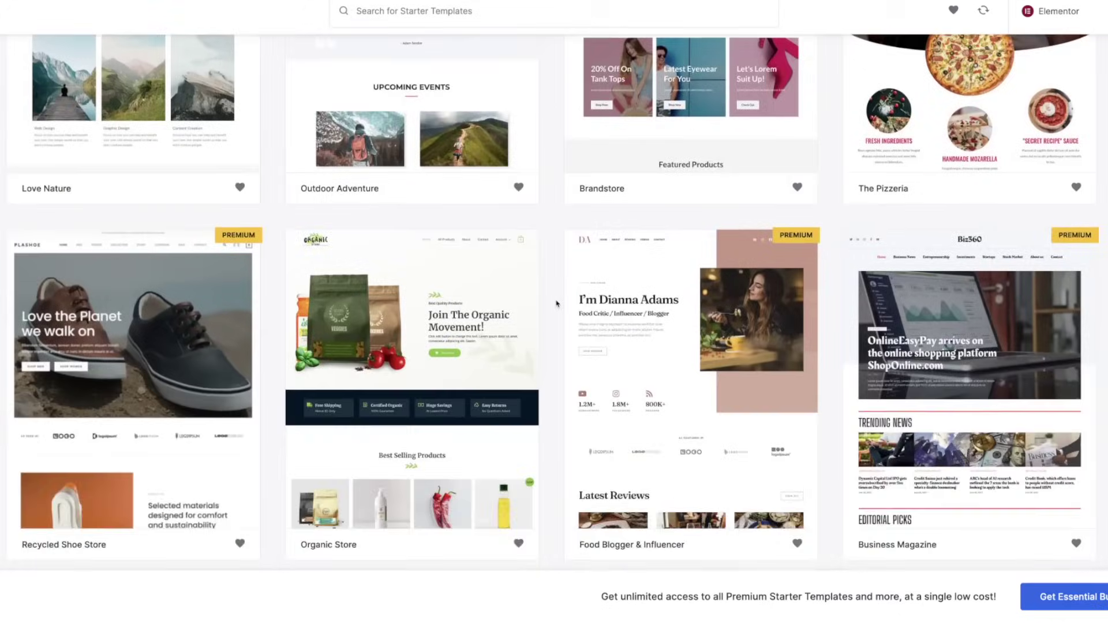
{"action": "scroll", "coordinate": [555, 305], "scroll_direction": "down", "scroll_amount": 10}
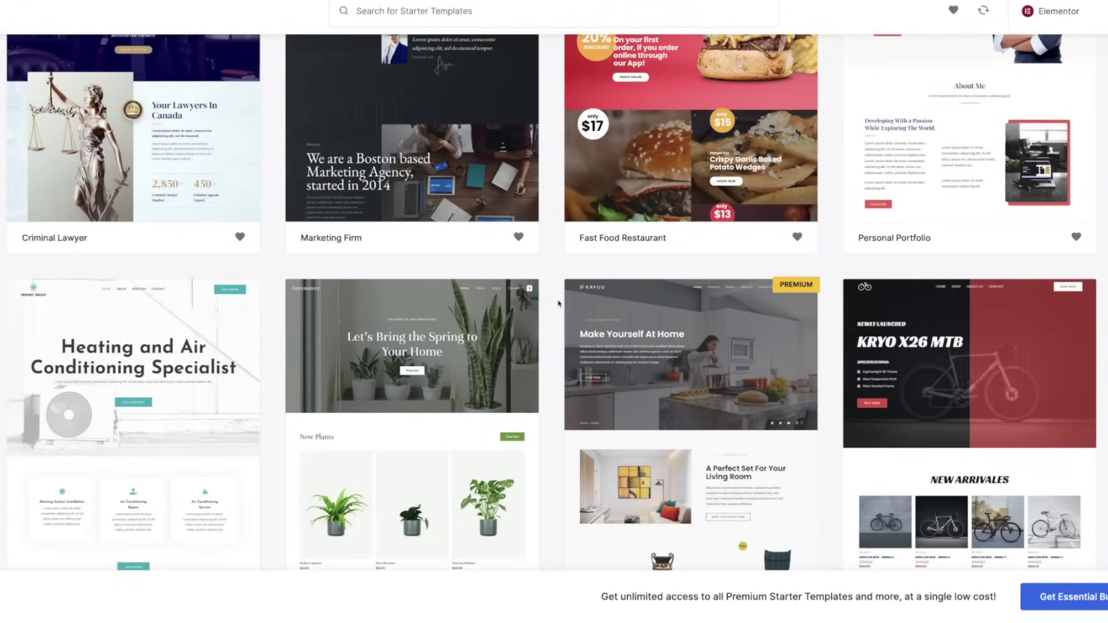
{"action": "scroll", "coordinate": [558, 303], "scroll_direction": "up", "scroll_amount": 20}
{"action": "mouse_move", "coordinate": [412, 230]}
{"action": "left_click", "coordinate": [370, 270]}
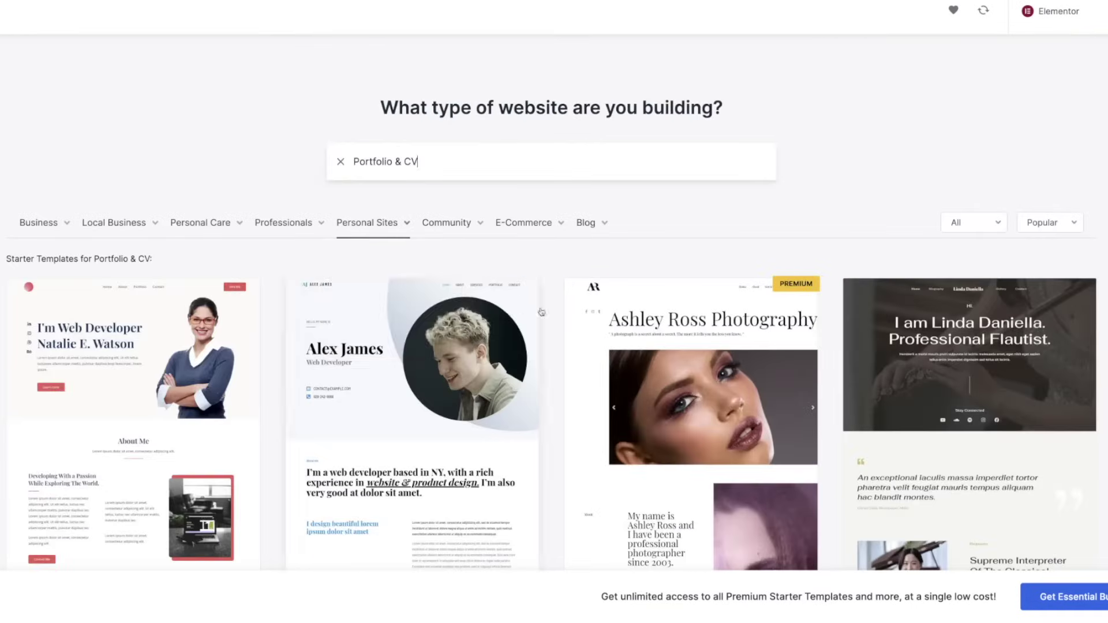
{"action": "scroll", "coordinate": [520, 312], "scroll_direction": "down", "scroll_amount": 2}
{"action": "left_click", "coordinate": [396, 305]}
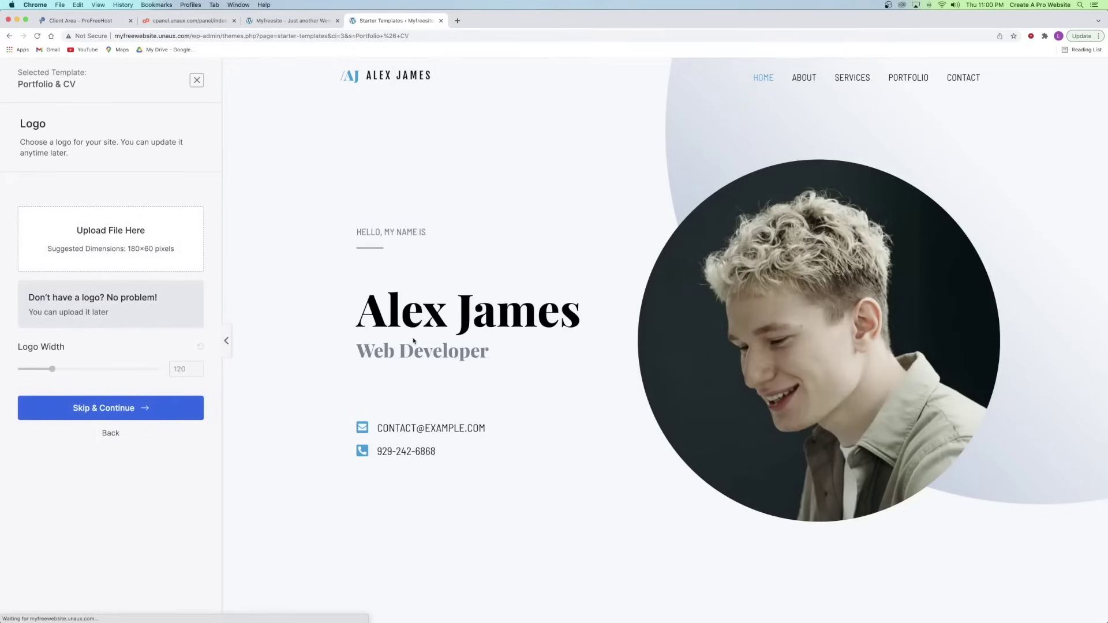
Skip the logo, keep the default colours and fonts, and import the template.
{"action": "left_click", "coordinate": [129, 403]}
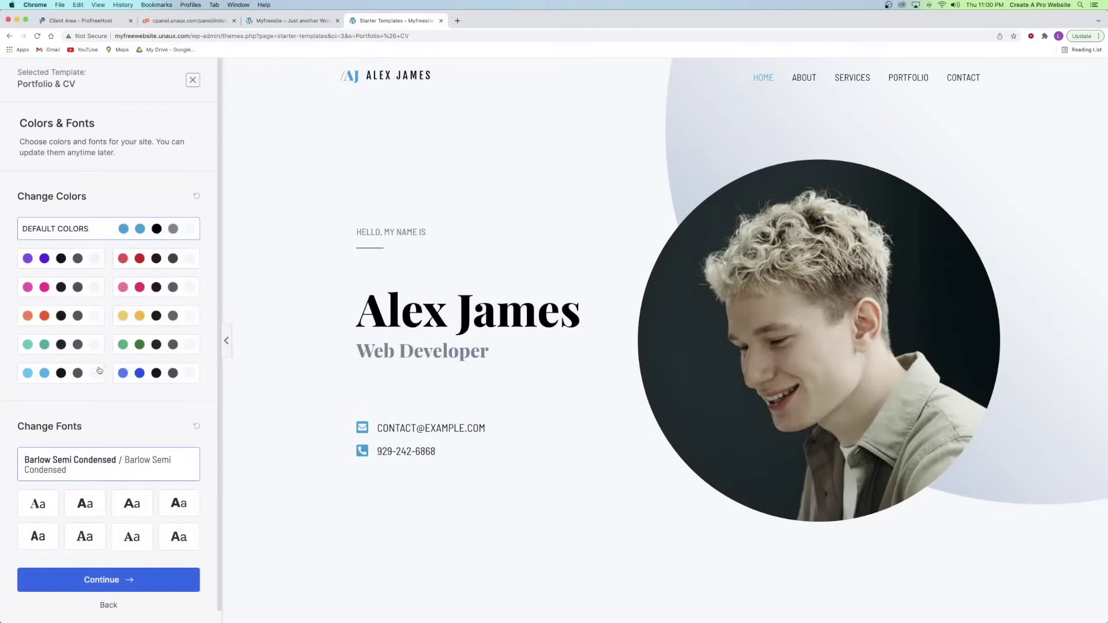
{"action": "scroll", "coordinate": [105, 480], "scroll_direction": "down", "scroll_amount": 1}
{"action": "left_click", "coordinate": [116, 569]}
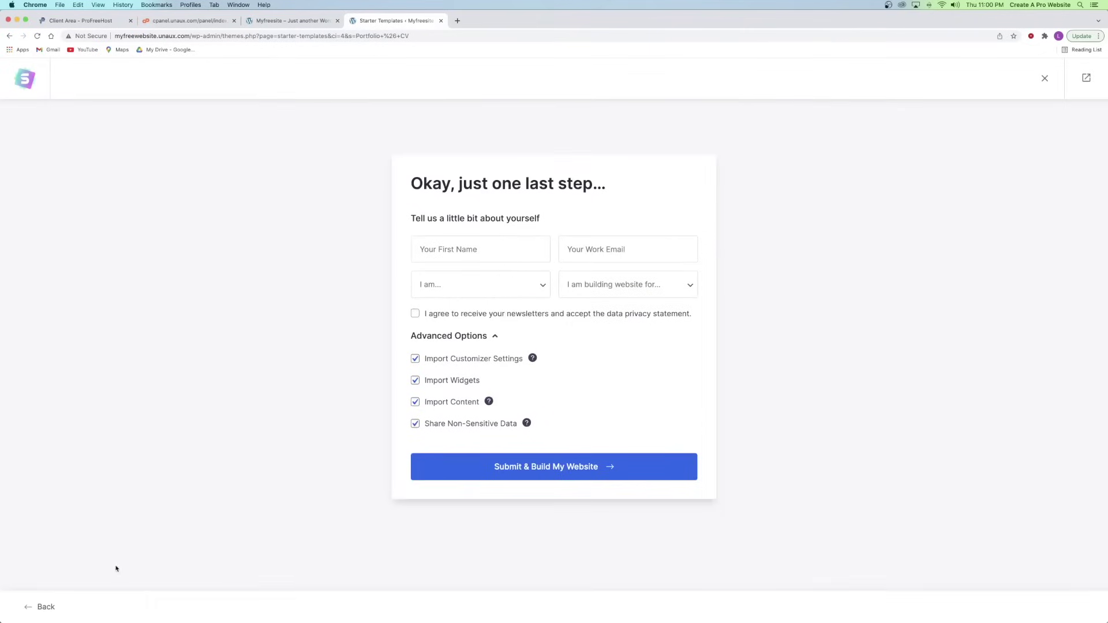
{"action": "left_click", "coordinate": [552, 468]}
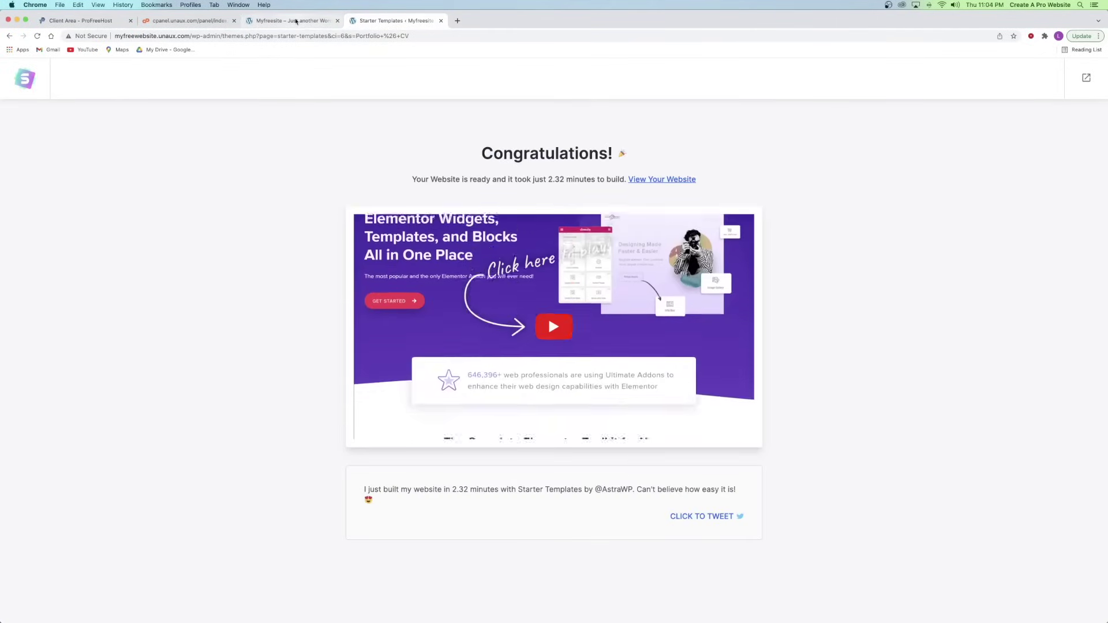
{"action": "left_click", "coordinate": [291, 20]}
Reload the live site and scroll through the new portfolio homepage, then back to the top.
{"action": "left_click", "coordinate": [38, 36]}
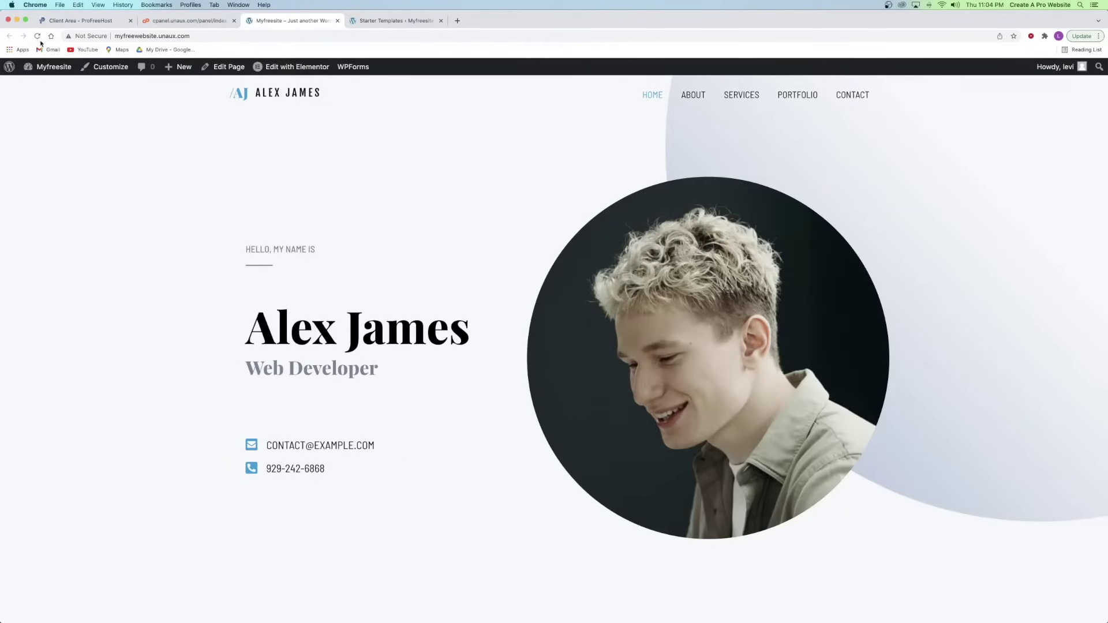
{"action": "scroll", "coordinate": [470, 196], "scroll_direction": "down", "scroll_amount": 15}
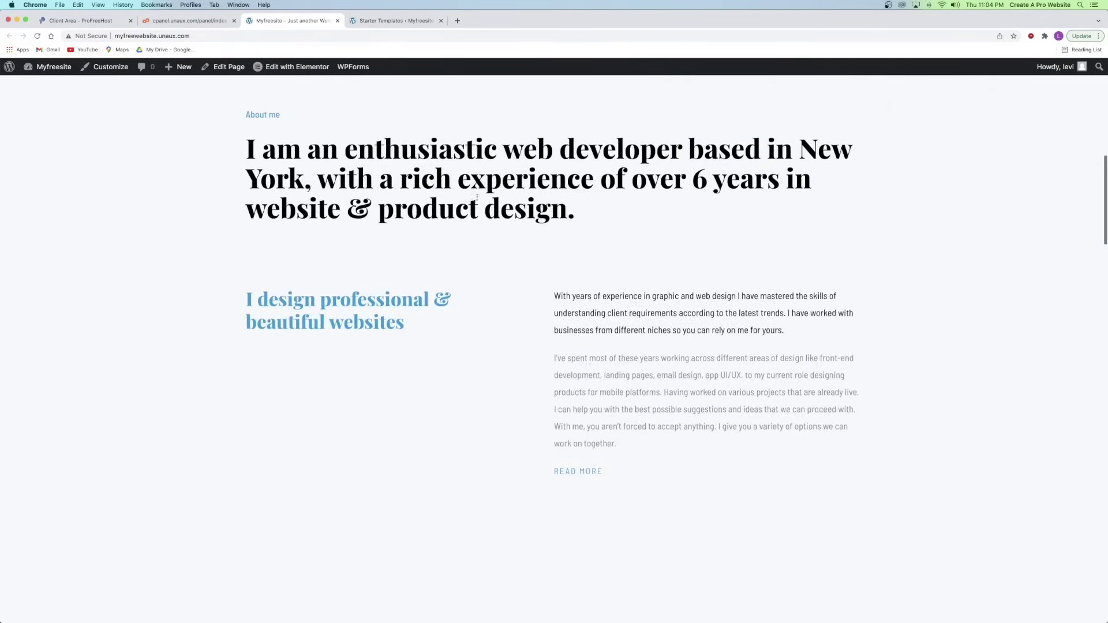
{"action": "scroll", "coordinate": [477, 199], "scroll_direction": "down", "scroll_amount": 20}
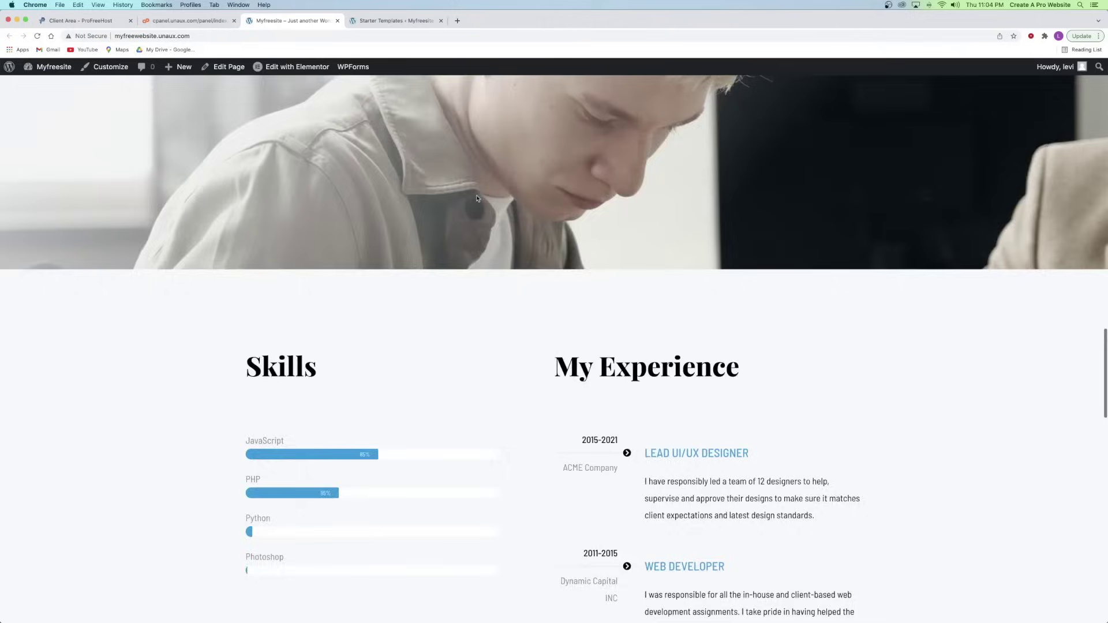
{"action": "scroll", "coordinate": [477, 199], "scroll_direction": "down", "scroll_amount": 5}
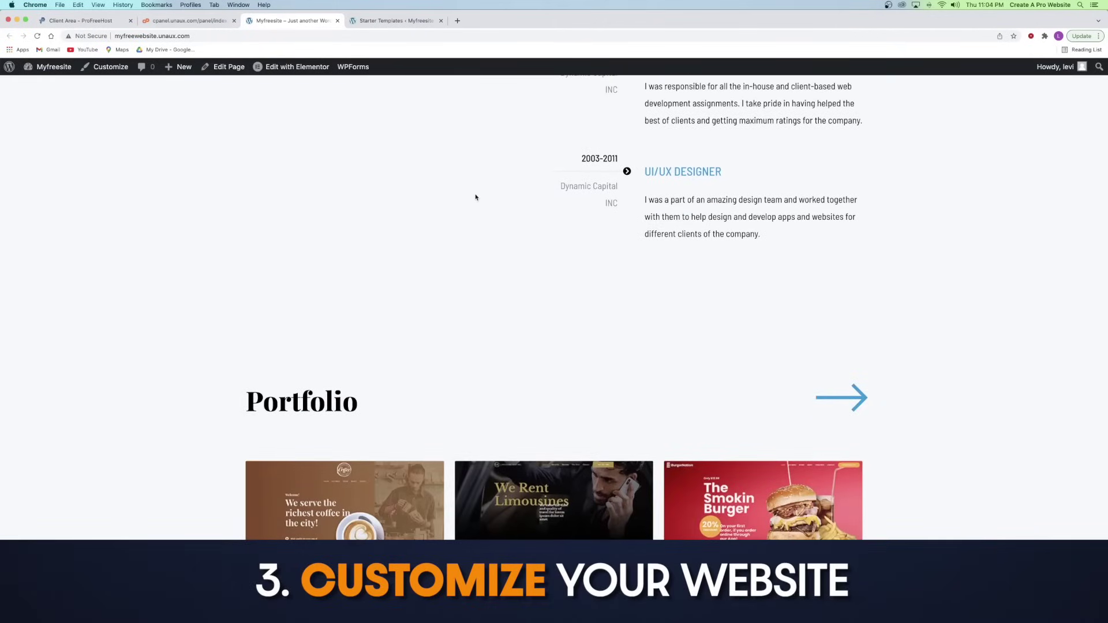
{"action": "scroll", "coordinate": [477, 198], "scroll_direction": "up", "scroll_amount": 20}
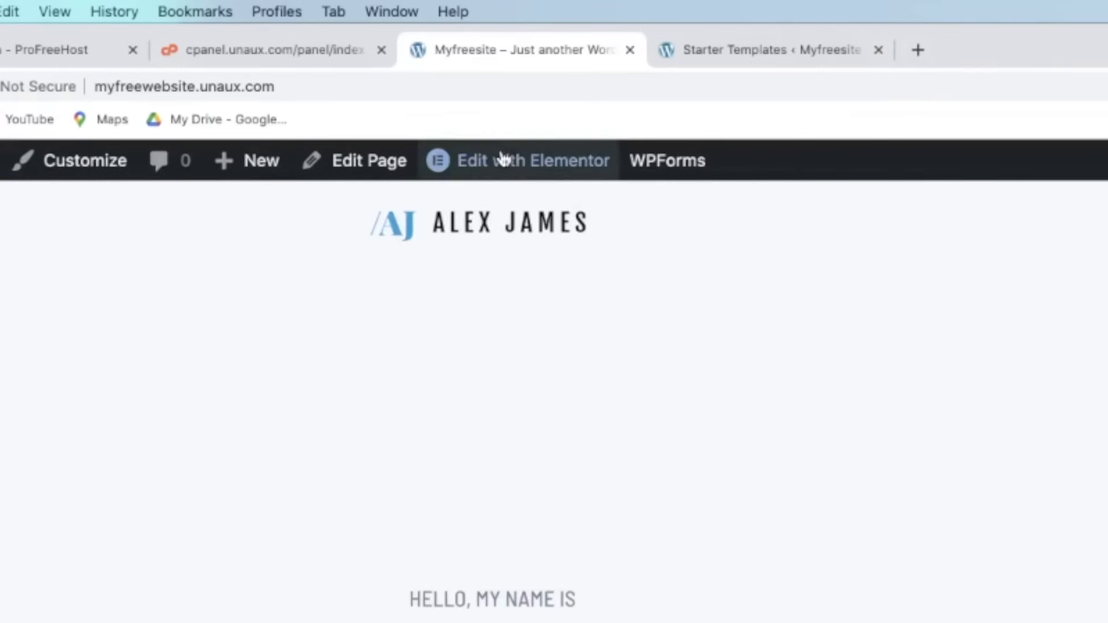
Open the home page in Elementor and replace the hero heading's name with the site owner's full name.
{"action": "mouse_move", "coordinate": [285, 68]}
{"action": "left_click", "coordinate": [505, 161]}
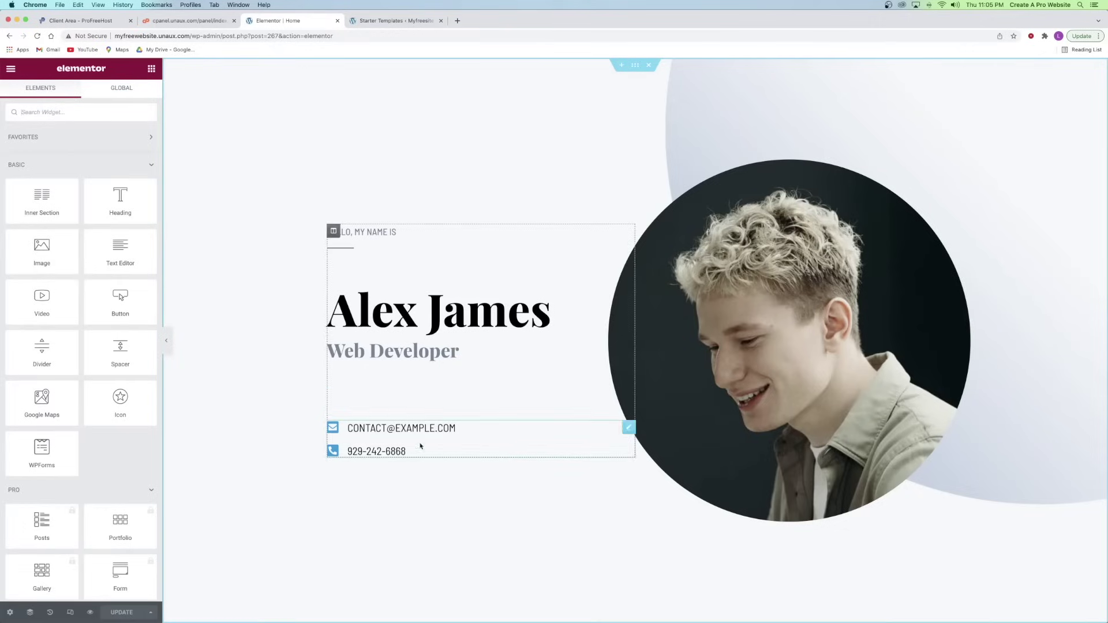
{"action": "left_click", "coordinate": [443, 311]}
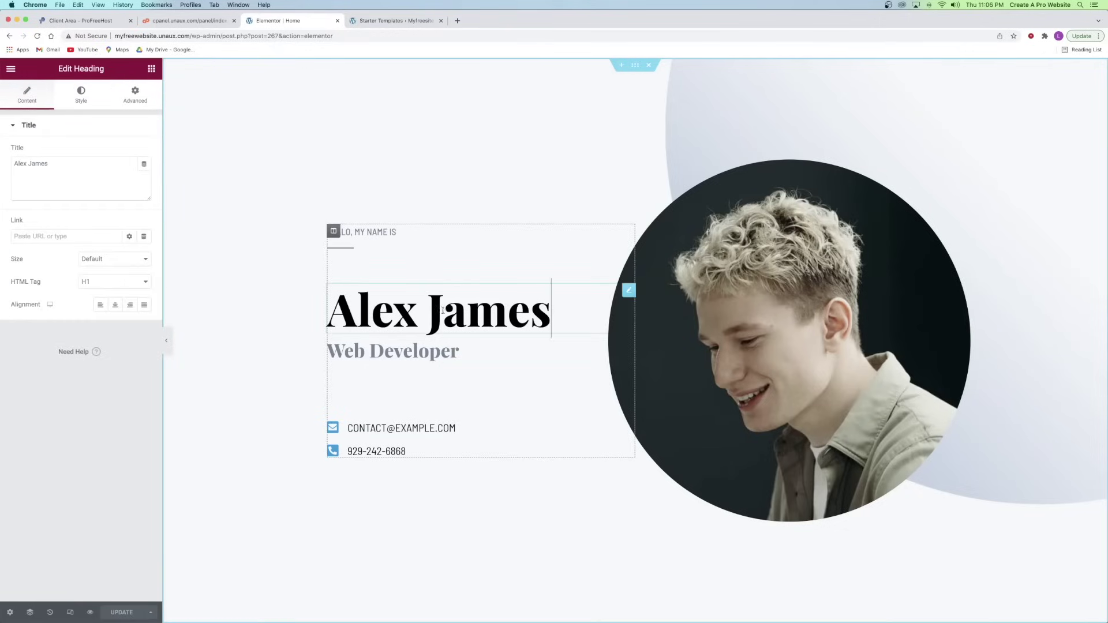
{"action": "key", "text": "BackSpace"}
{"action": "key", "text": "BackSpace"}
{"action": "key", "text": "BackSpace"}
{"action": "key", "text": "BackSpace"}
{"action": "key", "text": "BackSpace"}
{"action": "key", "text": "BackSpace"}
{"action": "key", "text": "BackSpace"}
{"action": "key", "text": "BackSpace"}
{"action": "key", "text": "BackSpace"}
{"action": "key", "text": "BackSpace"}
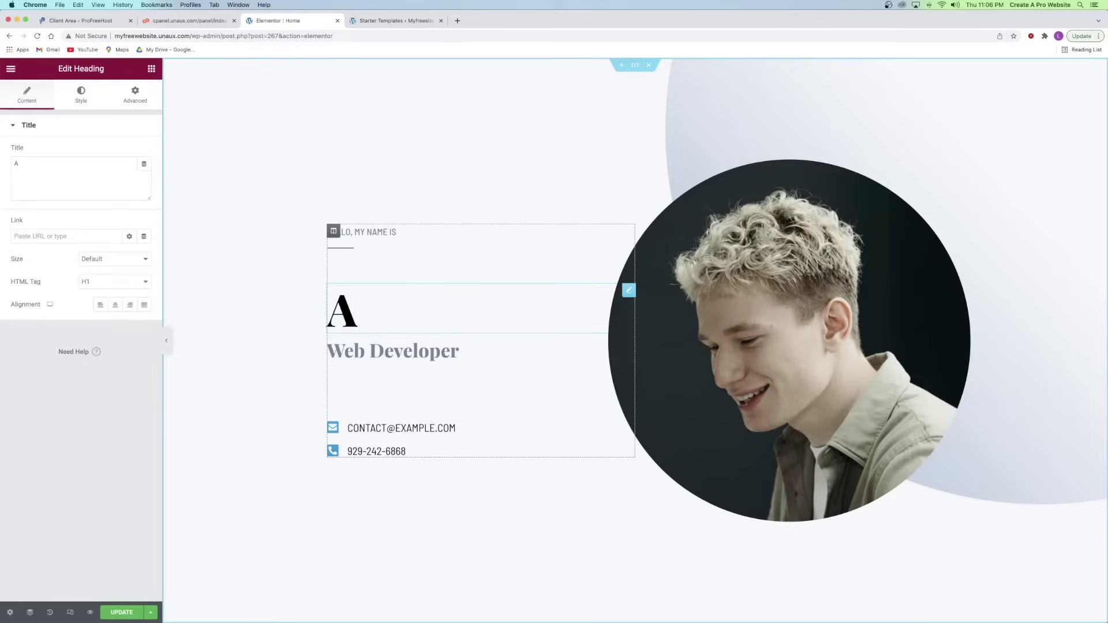
{"action": "type", "text": "Levi Hagen"}
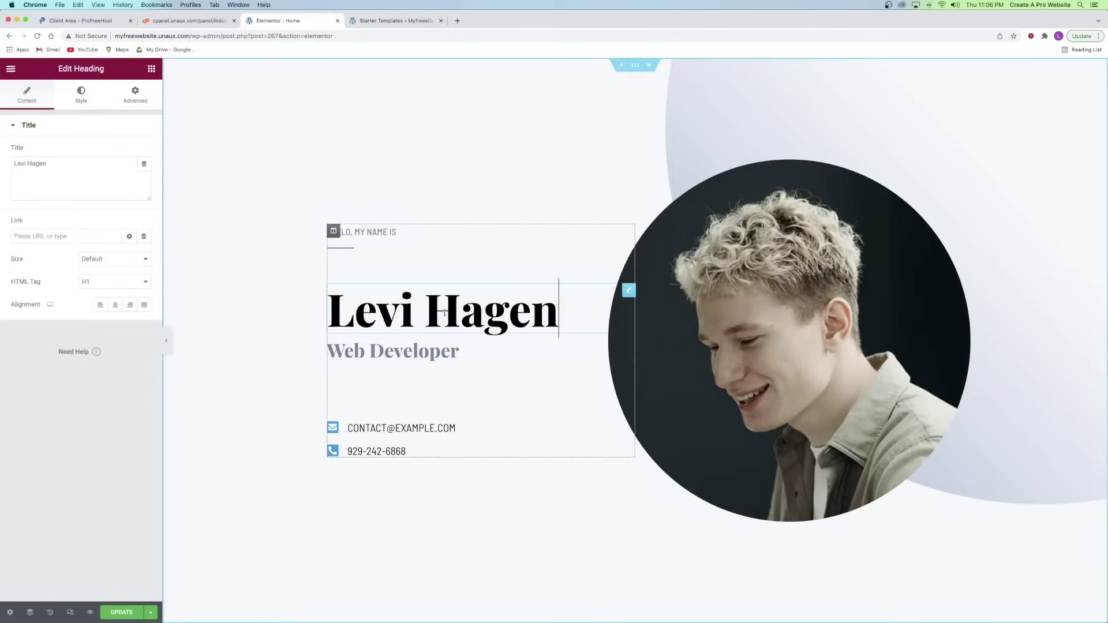
Review the greeting heading and the contact list's e-mail and phone items, leaving them unchanged.
{"action": "left_click", "coordinate": [368, 234]}
{"action": "left_click", "coordinate": [376, 232]}
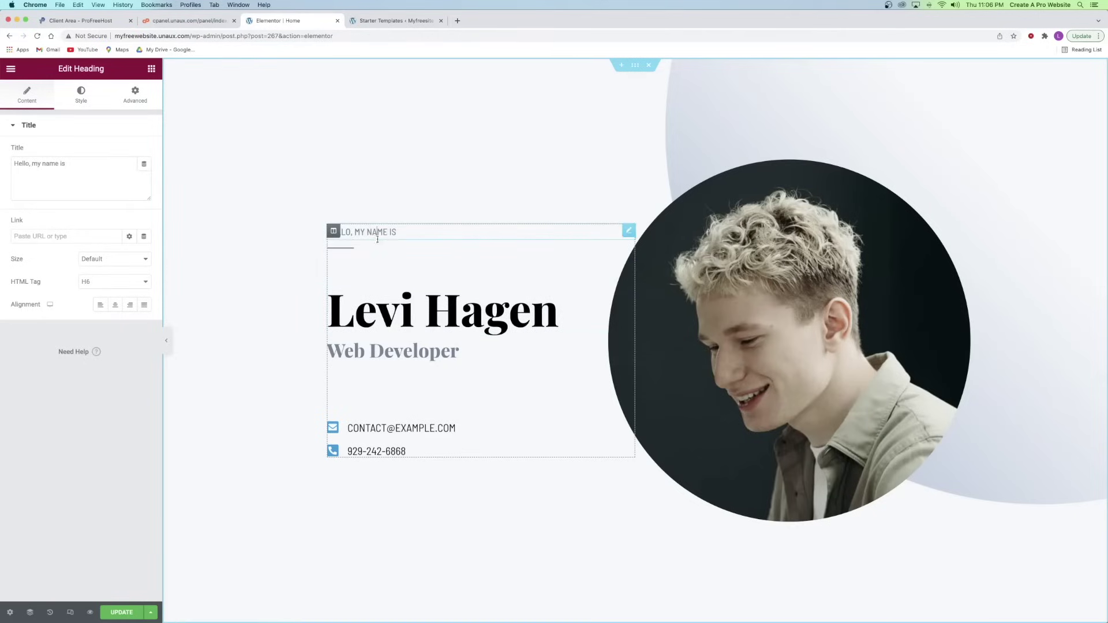
{"action": "left_click", "coordinate": [471, 431]}
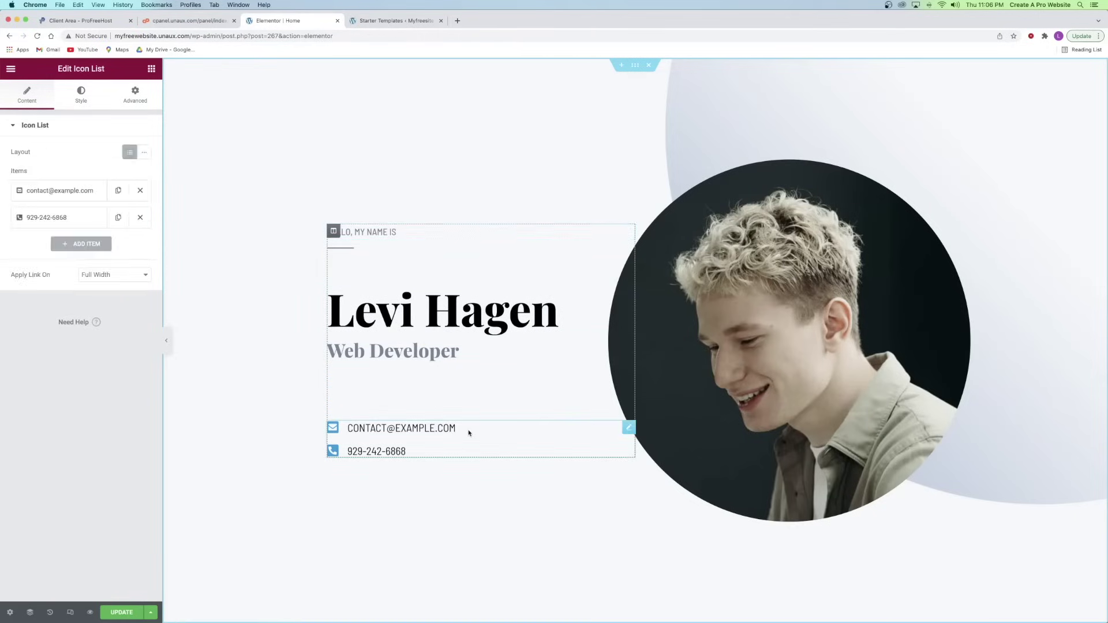
{"action": "left_click", "coordinate": [64, 192]}
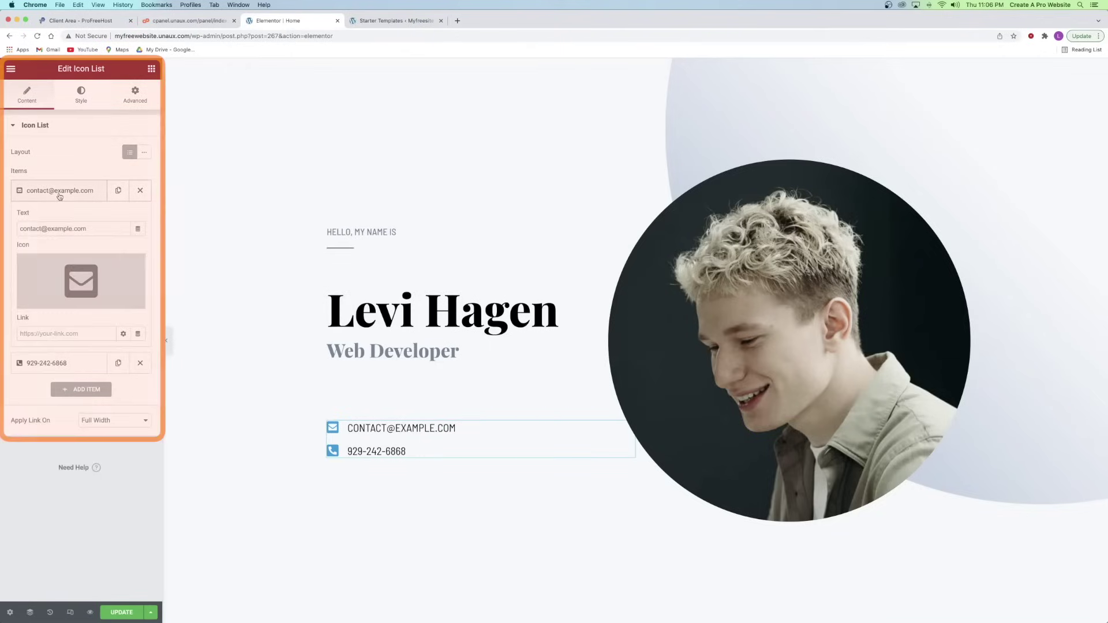
{"action": "left_click", "coordinate": [74, 279]}
{"action": "left_click", "coordinate": [97, 266]}
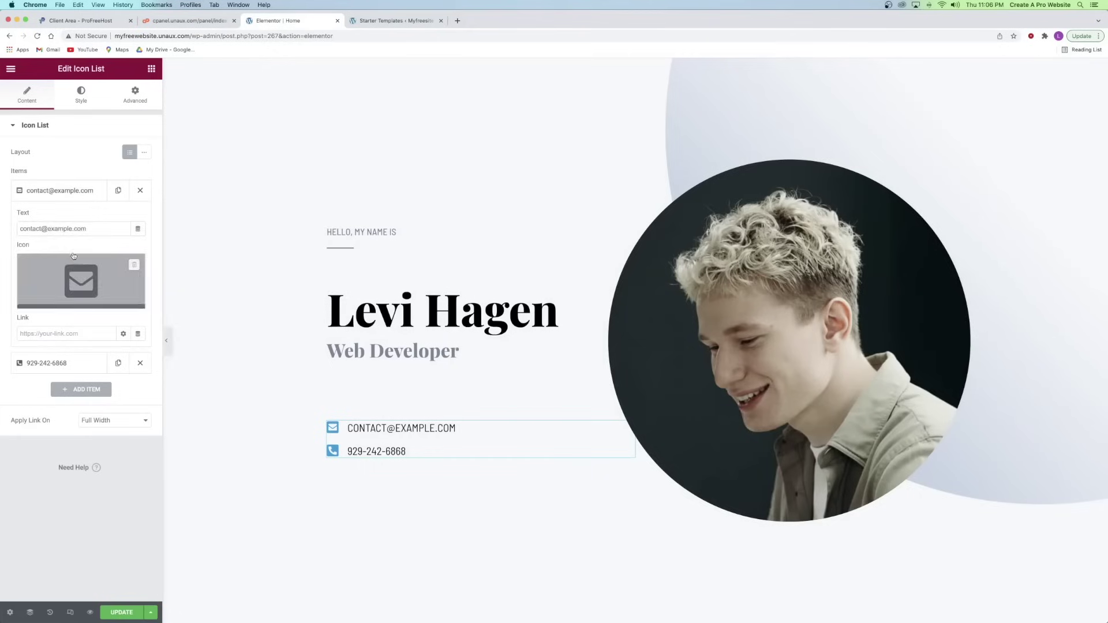
{"action": "left_click", "coordinate": [83, 363]}
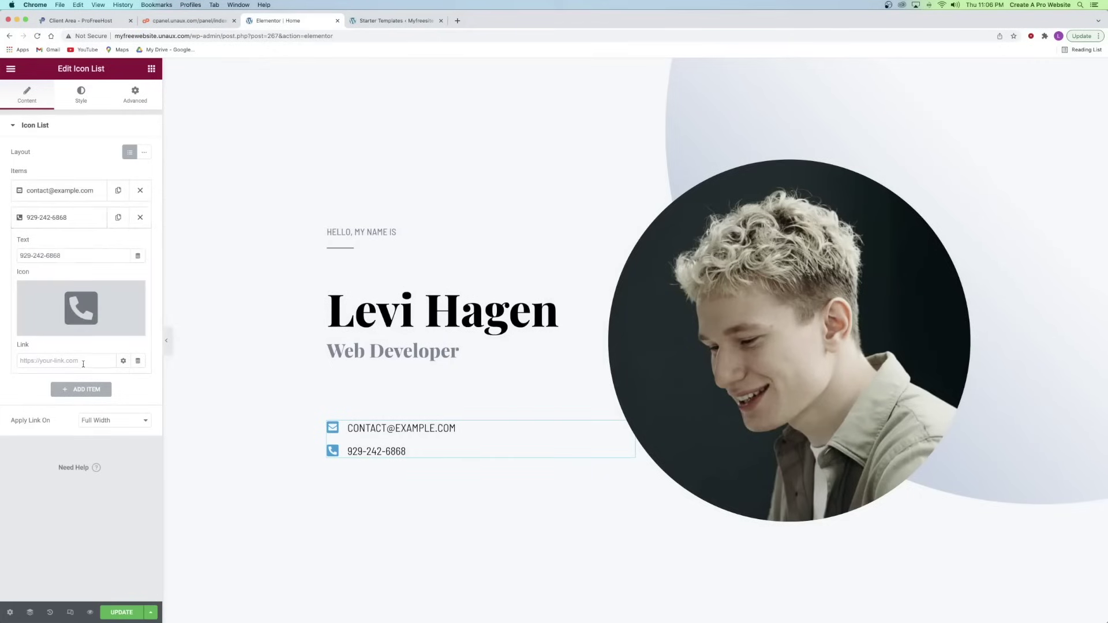
{"action": "left_click", "coordinate": [72, 218]}
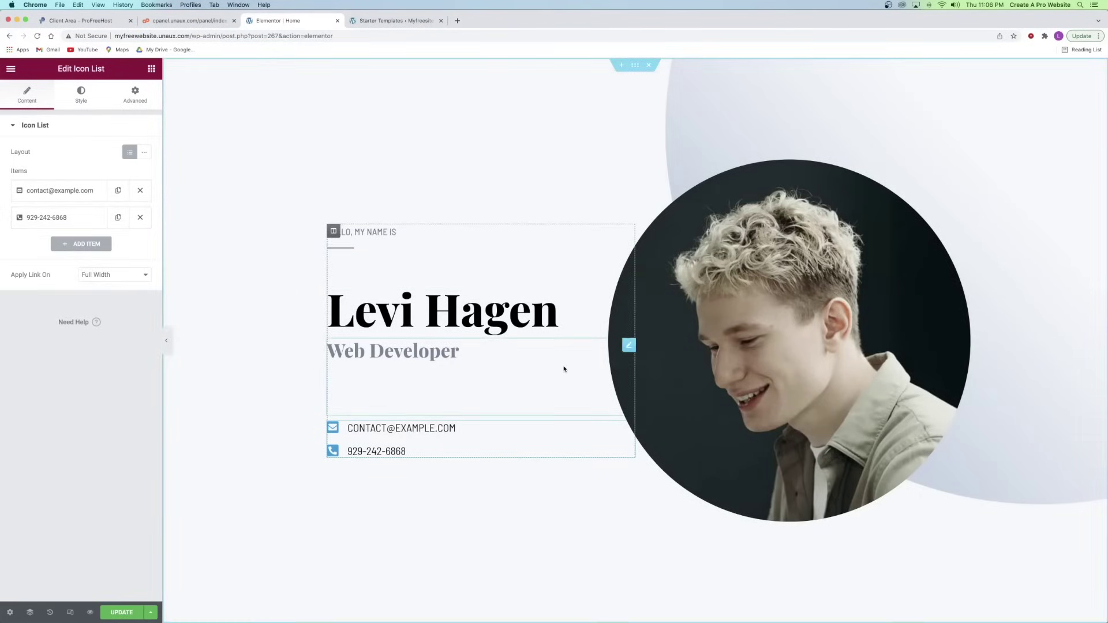
Replace the hero portrait with the Media Library photo of the smiling man in a scarf.
{"action": "left_click", "coordinate": [779, 336]}
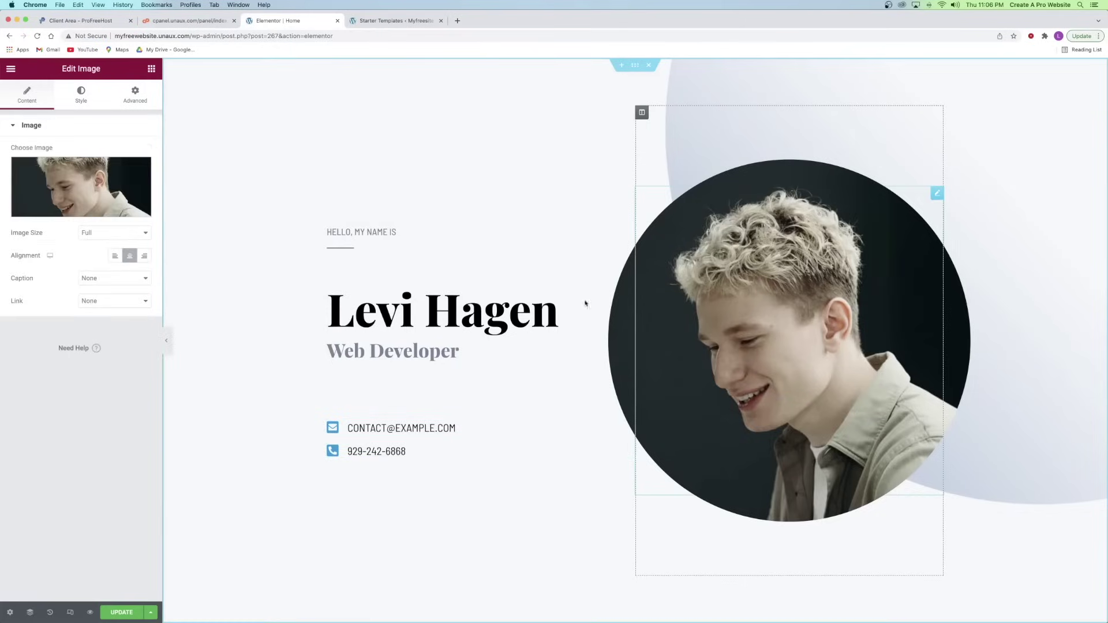
{"action": "left_click", "coordinate": [113, 212]}
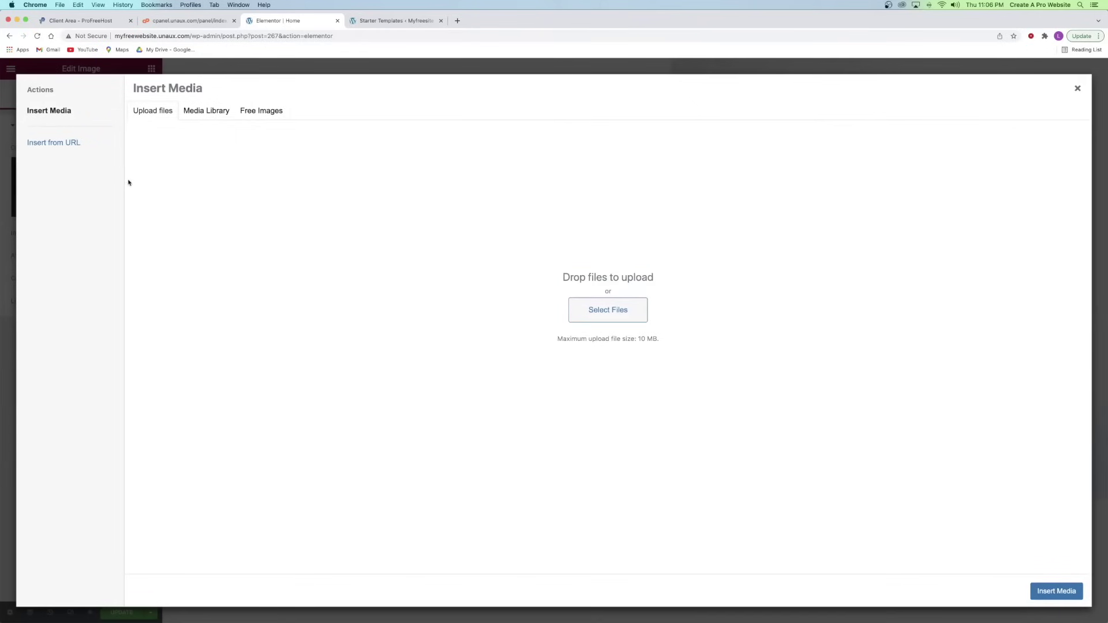
{"action": "left_click", "coordinate": [206, 111]}
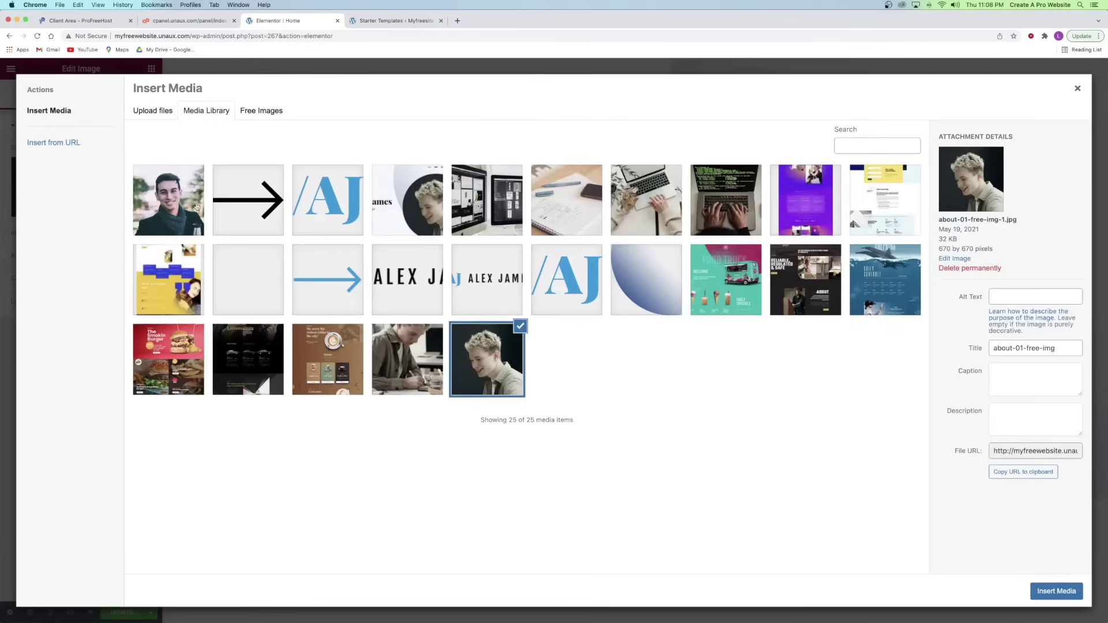
{"action": "left_click", "coordinate": [168, 200]}
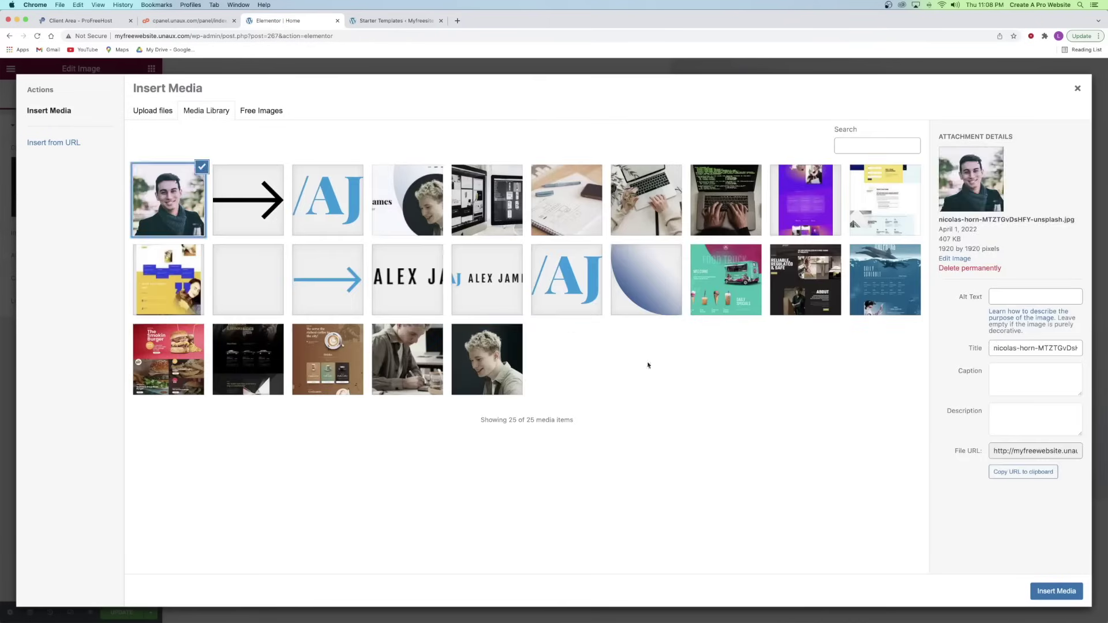
{"action": "left_click", "coordinate": [1036, 590]}
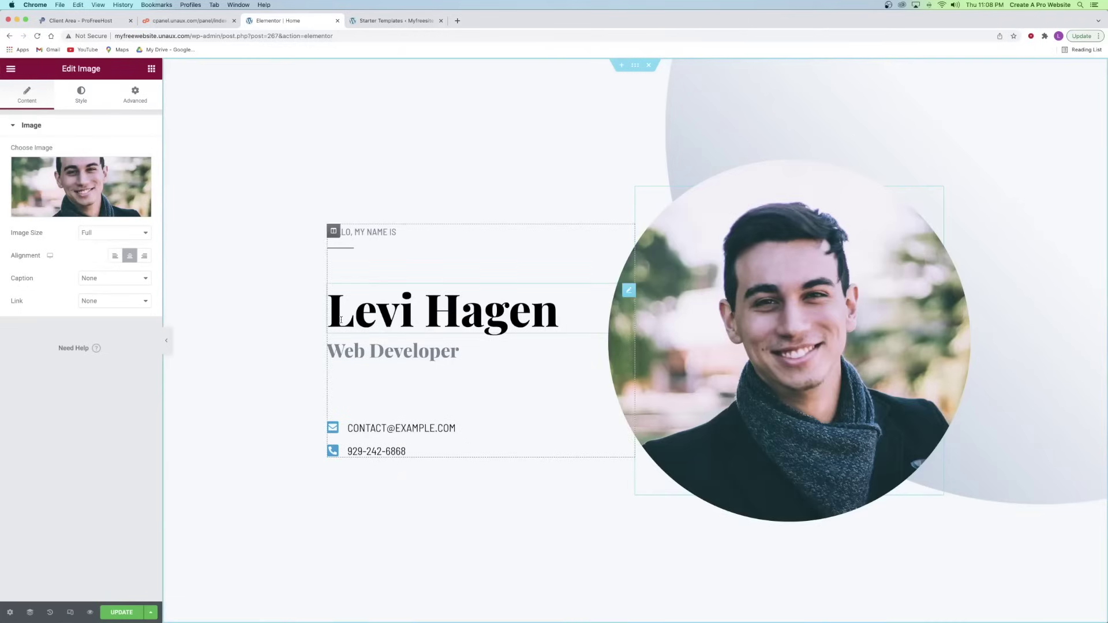
{"action": "scroll", "coordinate": [342, 319], "scroll_direction": "down", "scroll_amount": 10}
{"action": "left_click_drag", "start_coordinate": [329, 162], "coordinate": [574, 194]}
Remove stray letters typed into the hero heading and select the About paragraph.
{"action": "left_click", "coordinate": [677, 221]}
{"action": "type", "text": "mas"}
{"action": "key", "text": "BackSpace"}
{"action": "key", "text": "BackSpace"}
{"action": "key", "text": "BackSpace"}
{"action": "scroll", "coordinate": [631, 260], "scroll_direction": "down", "scroll_amount": 2}
{"action": "left_click", "coordinate": [631, 260]}
Inspect the Web Development service box's icon, title and description, leaving them unchanged.
{"action": "scroll", "coordinate": [598, 262], "scroll_direction": "down", "scroll_amount": 6}
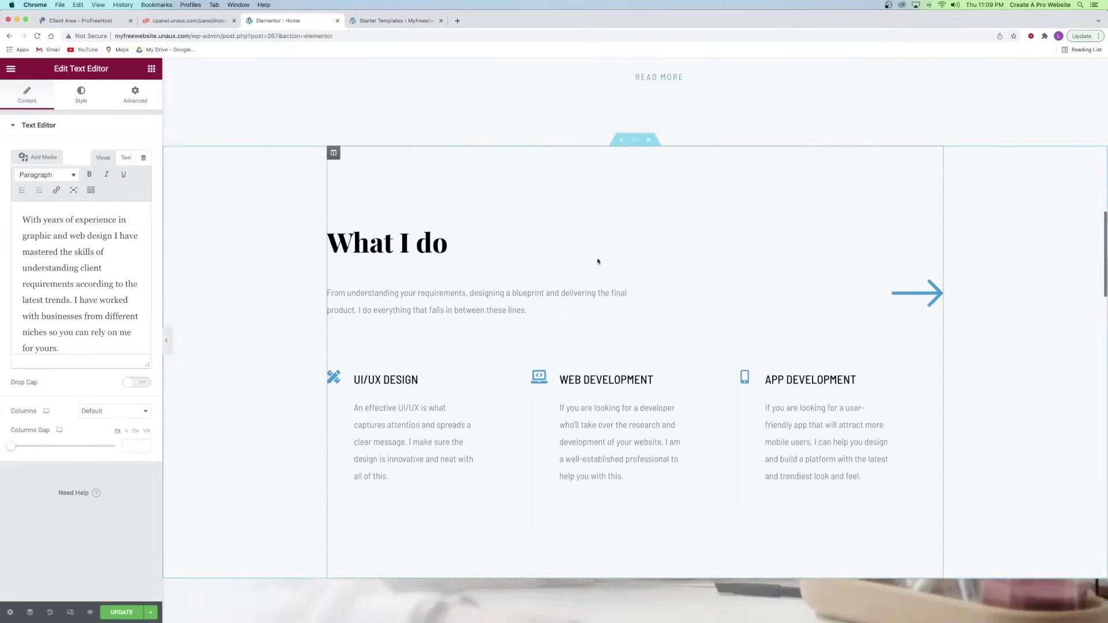
{"action": "scroll", "coordinate": [598, 261], "scroll_direction": "down", "scroll_amount": 3}
{"action": "left_click", "coordinate": [608, 299]}
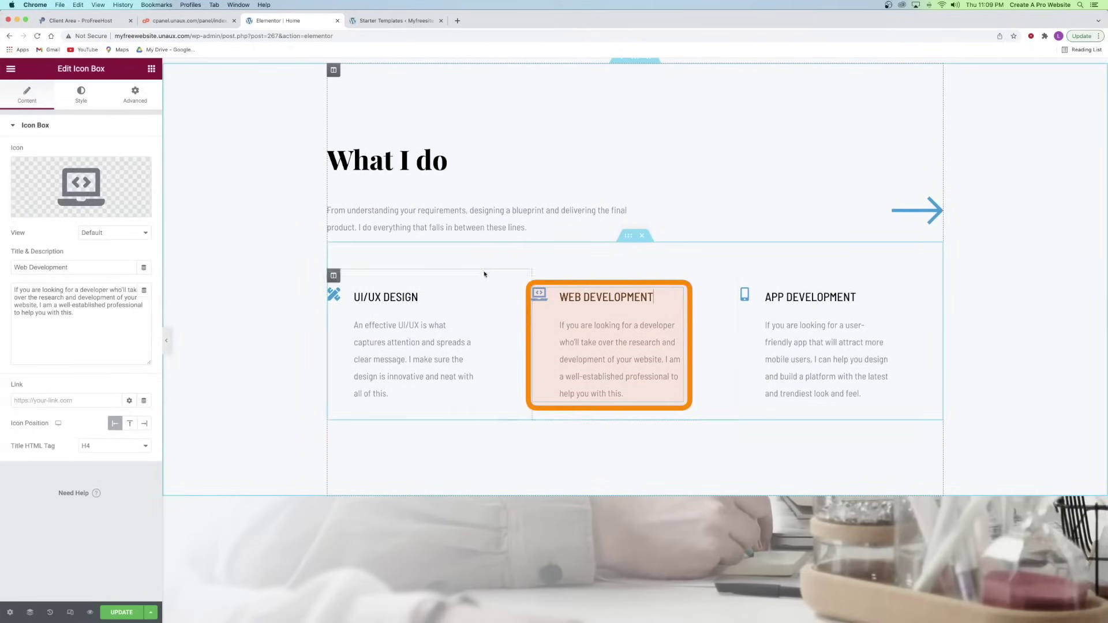
{"action": "left_click", "coordinate": [80, 187]}
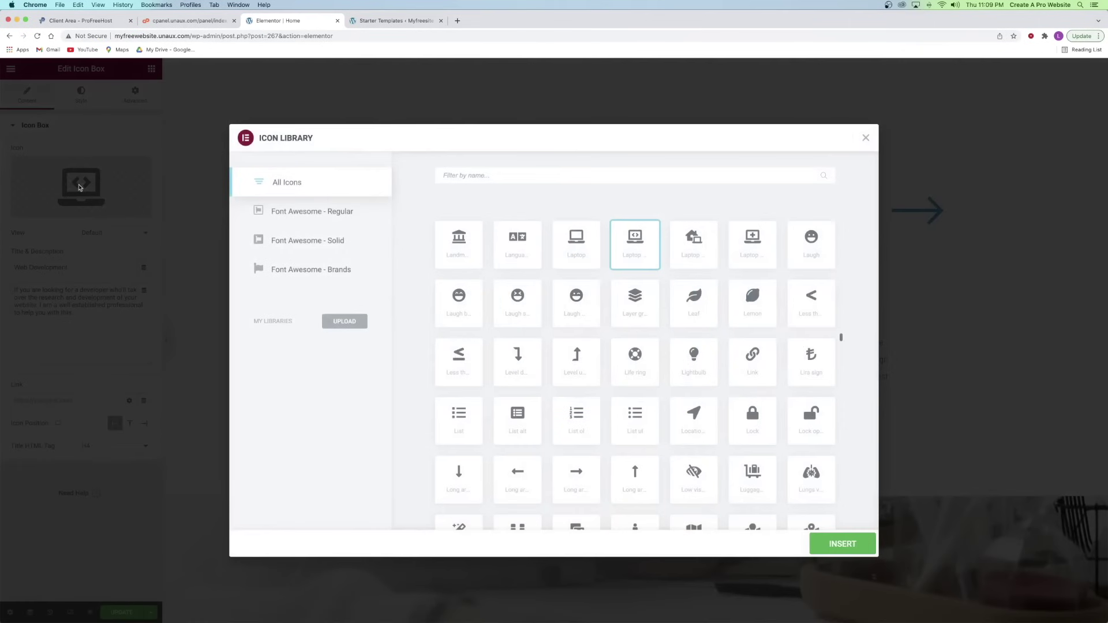
{"action": "left_click", "coordinate": [80, 187]}
{"action": "left_click_drag", "start_coordinate": [67, 268], "coordinate": [14, 267]}
{"action": "left_click_drag", "start_coordinate": [126, 305], "coordinate": [48, 297]}
{"action": "left_click", "coordinate": [47, 297]}
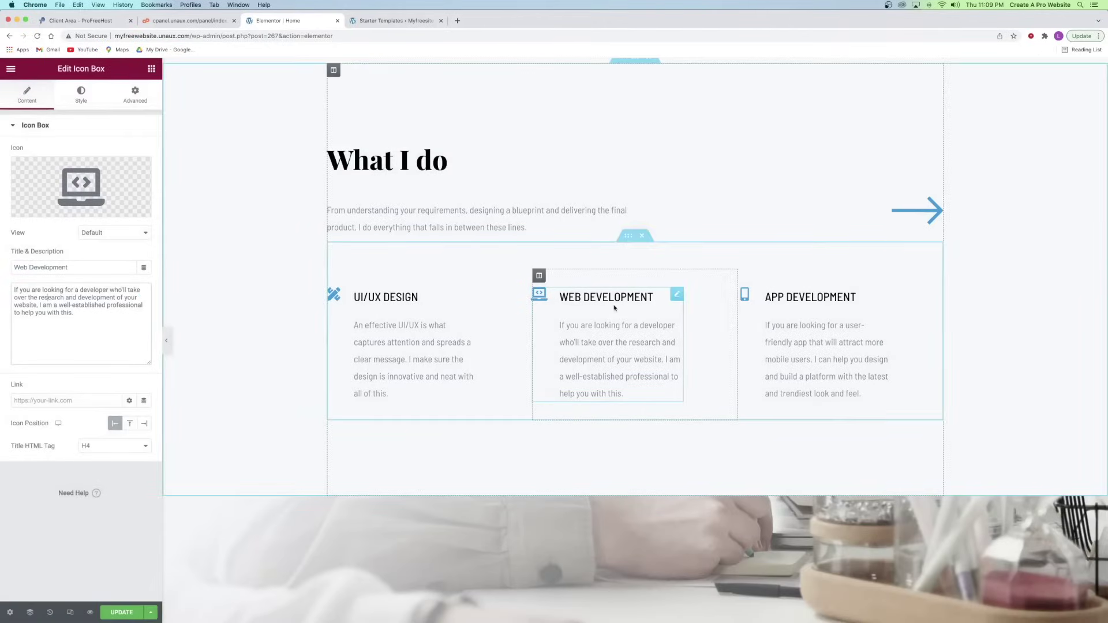
Check the full-width section's background photo and keep the existing image.
{"action": "scroll", "coordinate": [614, 308], "scroll_direction": "down", "scroll_amount": 10}
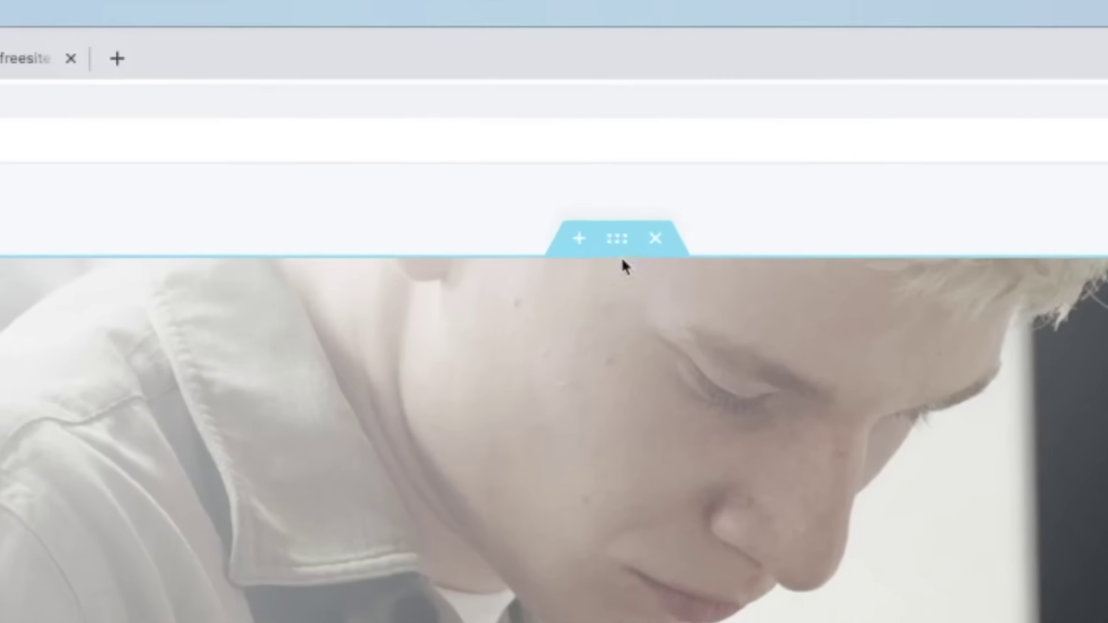
{"action": "left_click", "coordinate": [633, 97]}
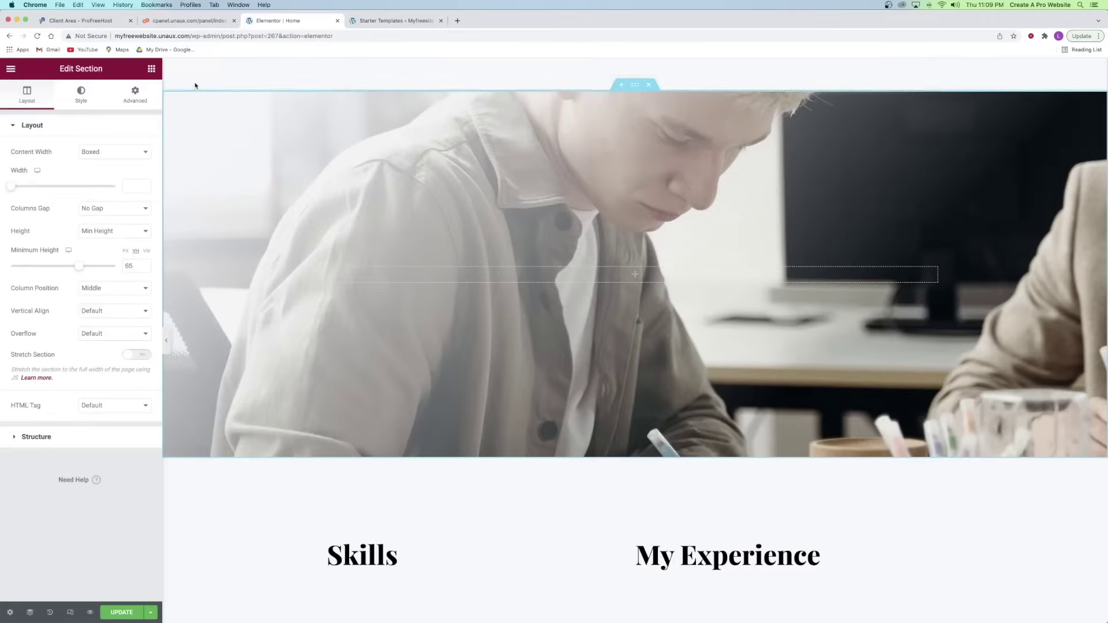
{"action": "left_click", "coordinate": [80, 97]}
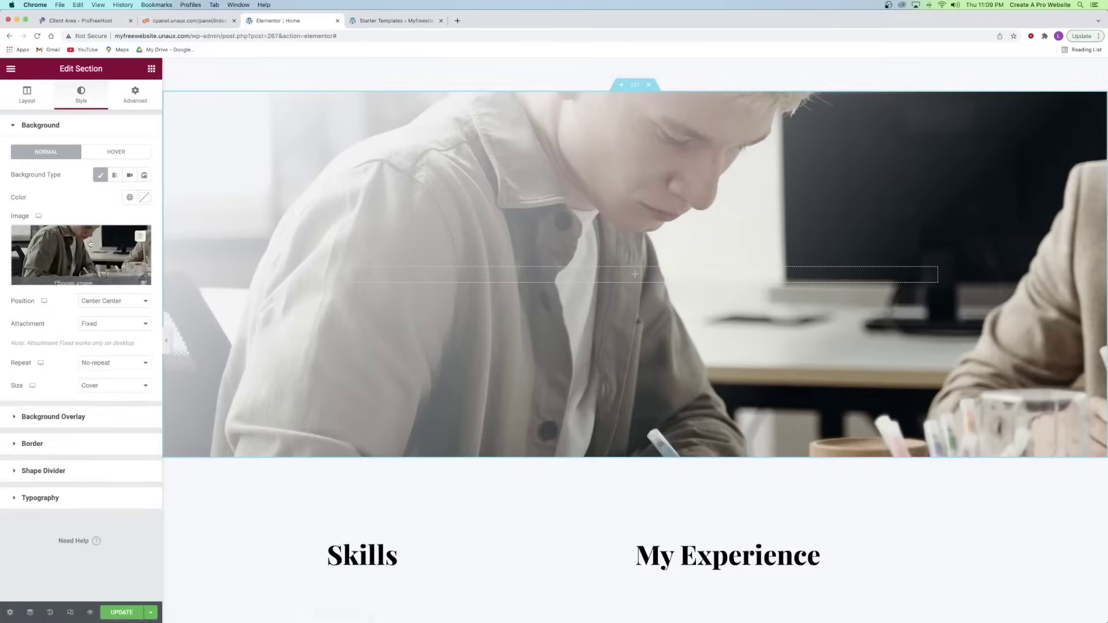
{"action": "left_click", "coordinate": [92, 253]}
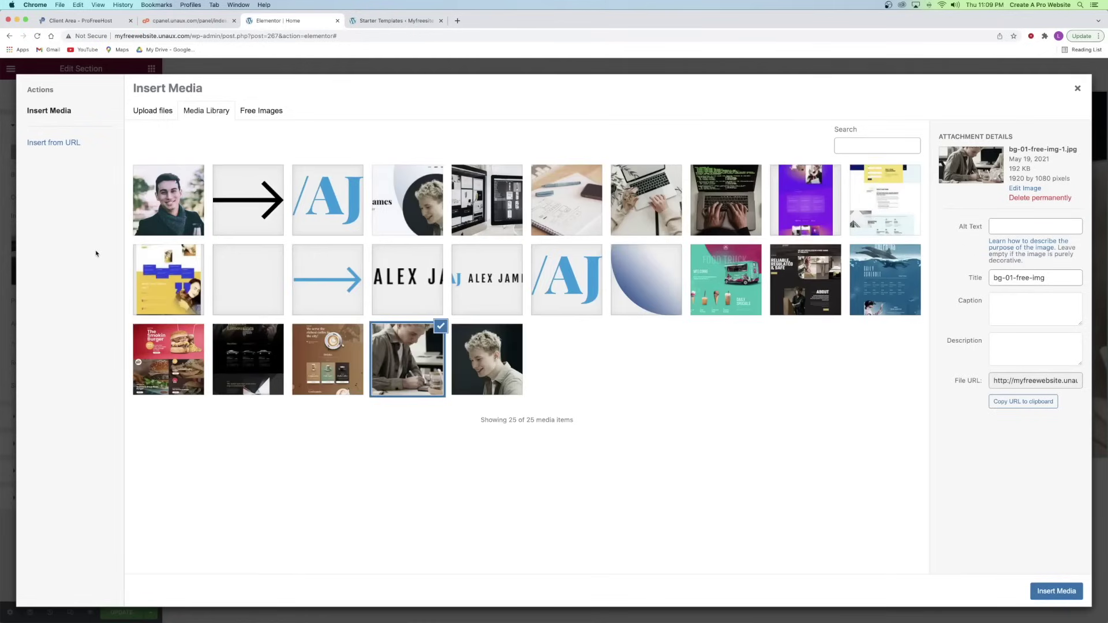
{"action": "left_click", "coordinate": [1069, 88]}
Lower the JavaScript skill bar percentage to 44.
{"action": "scroll", "coordinate": [638, 231], "scroll_direction": "down", "scroll_amount": 10}
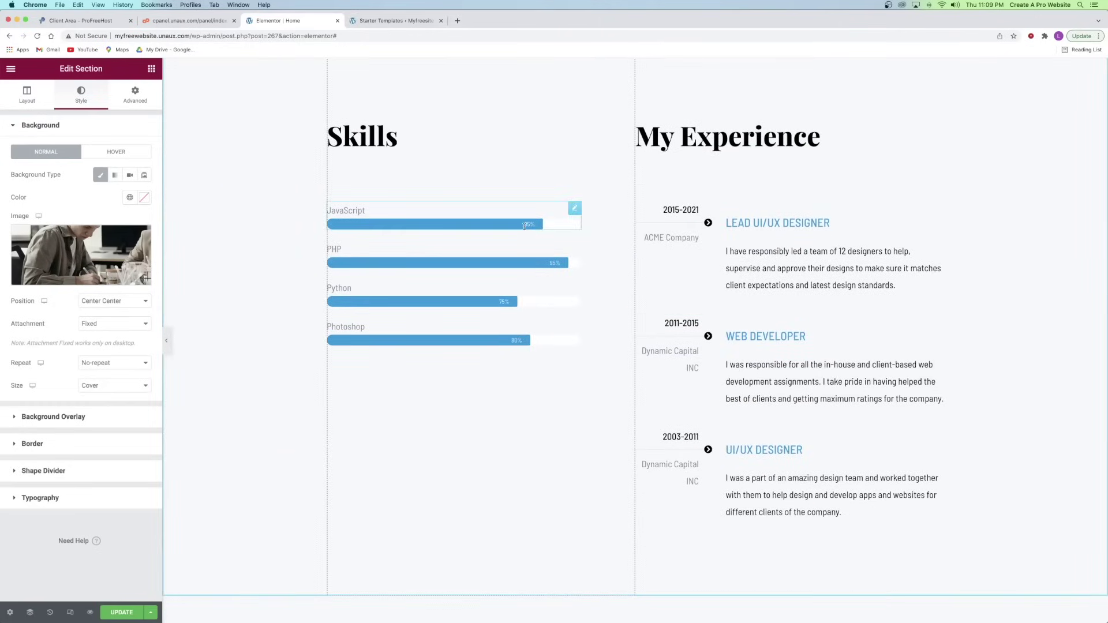
{"action": "left_click", "coordinate": [575, 210]}
{"action": "left_click_drag", "start_coordinate": [88, 221], "coordinate": [50, 223]}
Review the portfolio gallery's images without changing them.
{"action": "scroll", "coordinate": [586, 267], "scroll_direction": "down", "scroll_amount": 10}
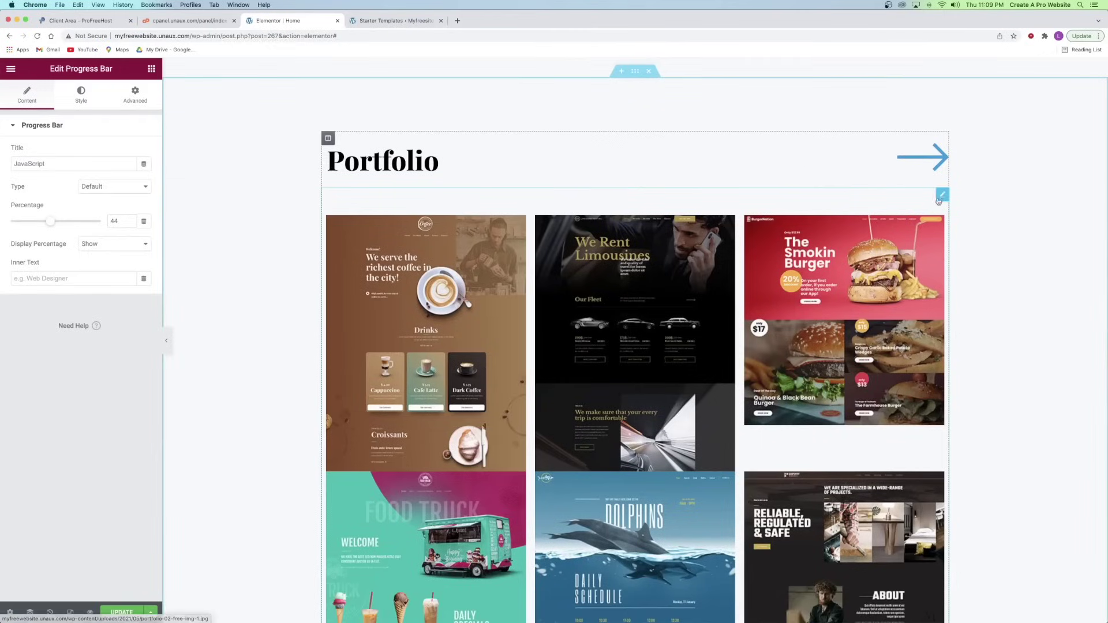
{"action": "left_click", "coordinate": [941, 196]}
{"action": "left_click", "coordinate": [81, 188]}
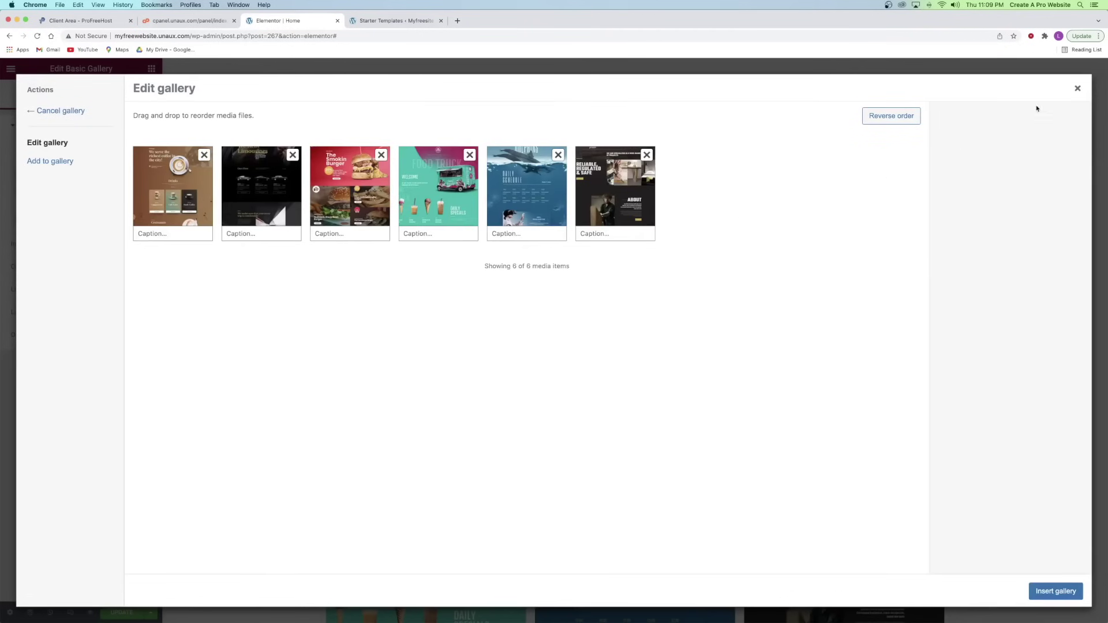
{"action": "left_click", "coordinate": [1077, 89]}
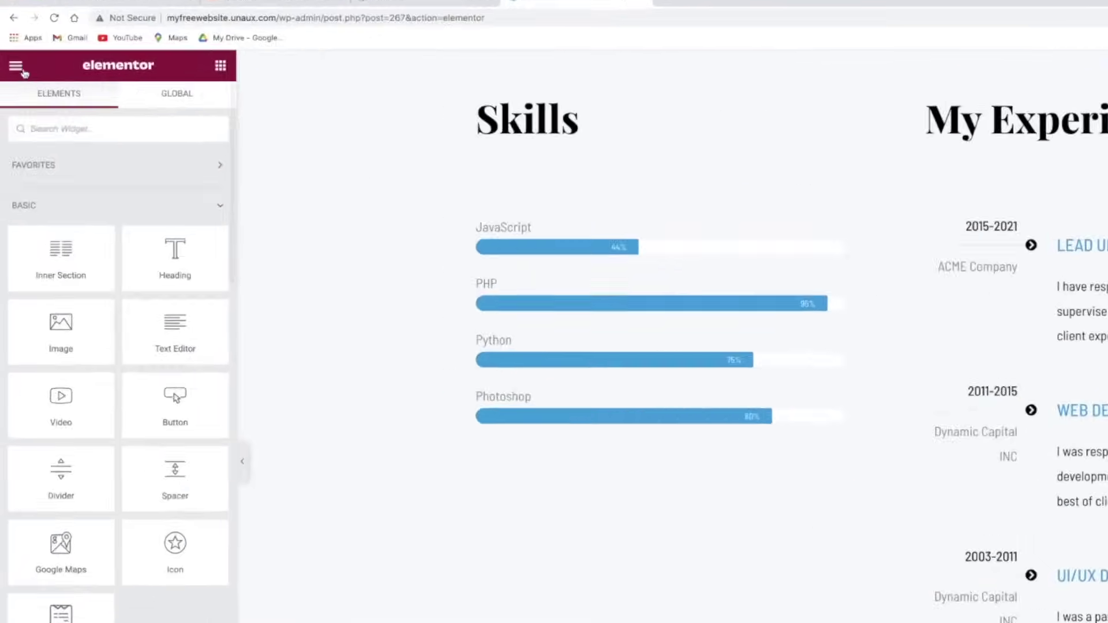
Return to the dashboard, open the Customizer, and review the logo settings without changing the logo.
{"action": "left_click", "coordinate": [11, 69]}
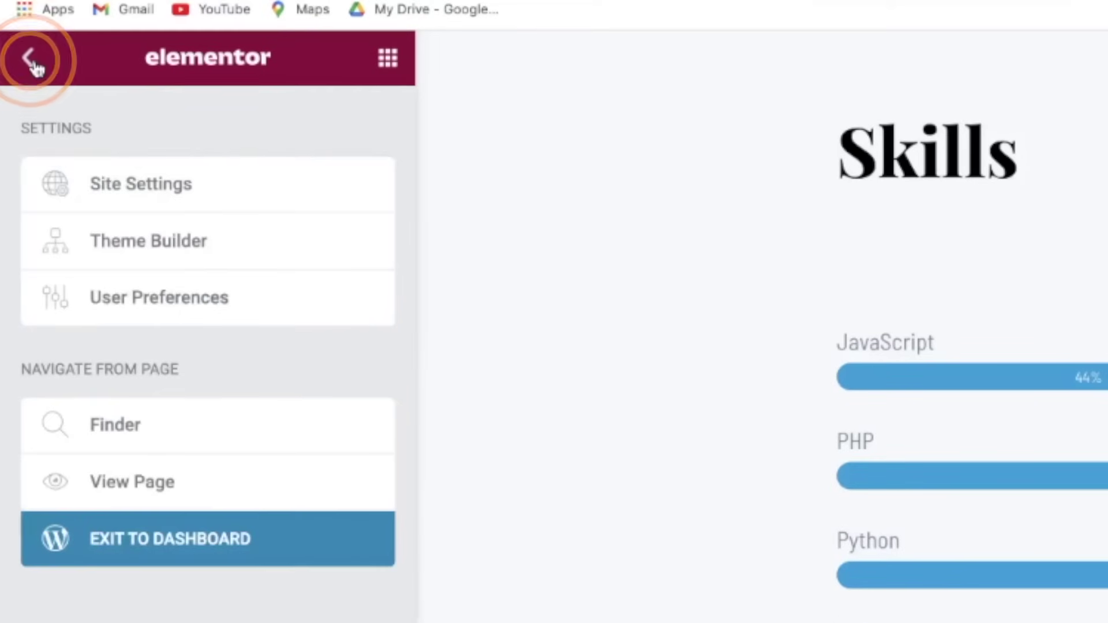
{"action": "left_click", "coordinate": [173, 549]}
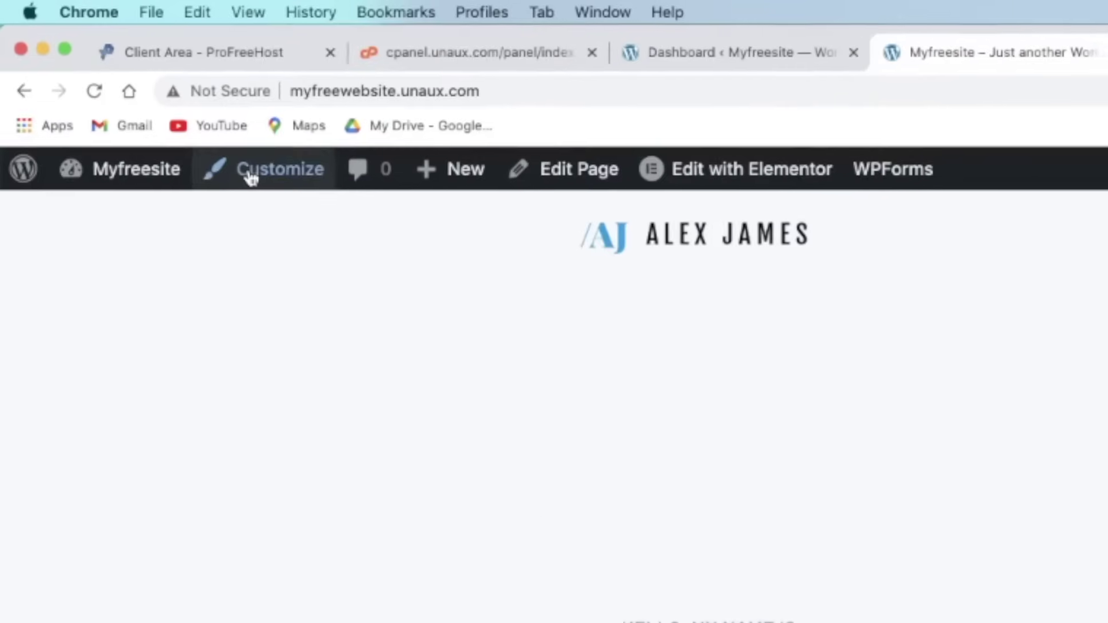
{"action": "left_click", "coordinate": [100, 68]}
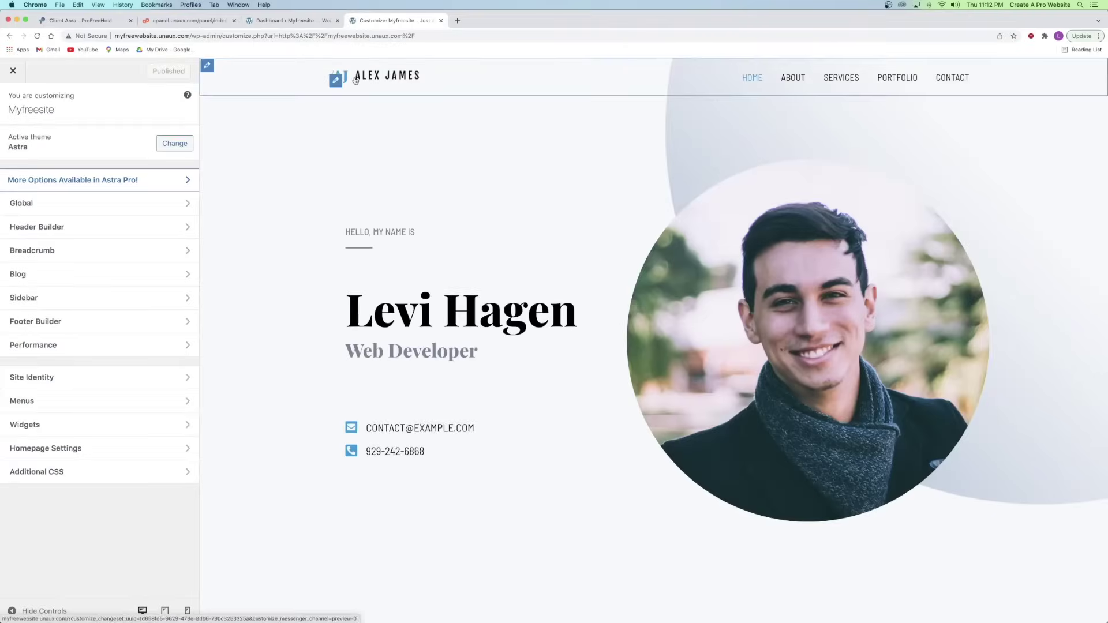
{"action": "left_click", "coordinate": [338, 84]}
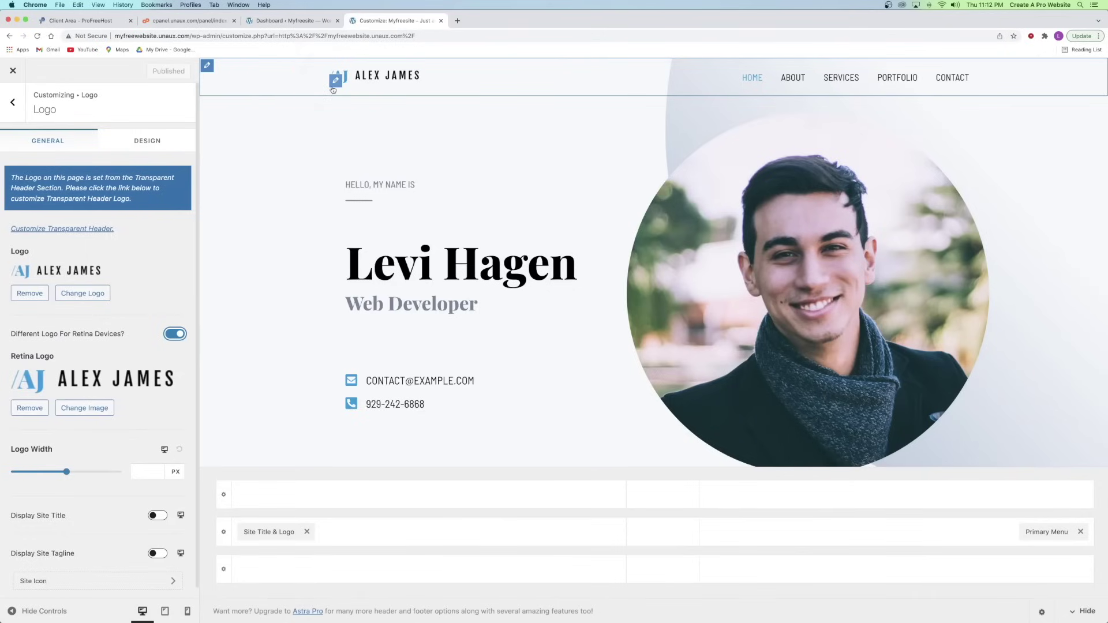
{"action": "left_click", "coordinate": [89, 294]}
{"action": "left_click", "coordinate": [6, 272]}
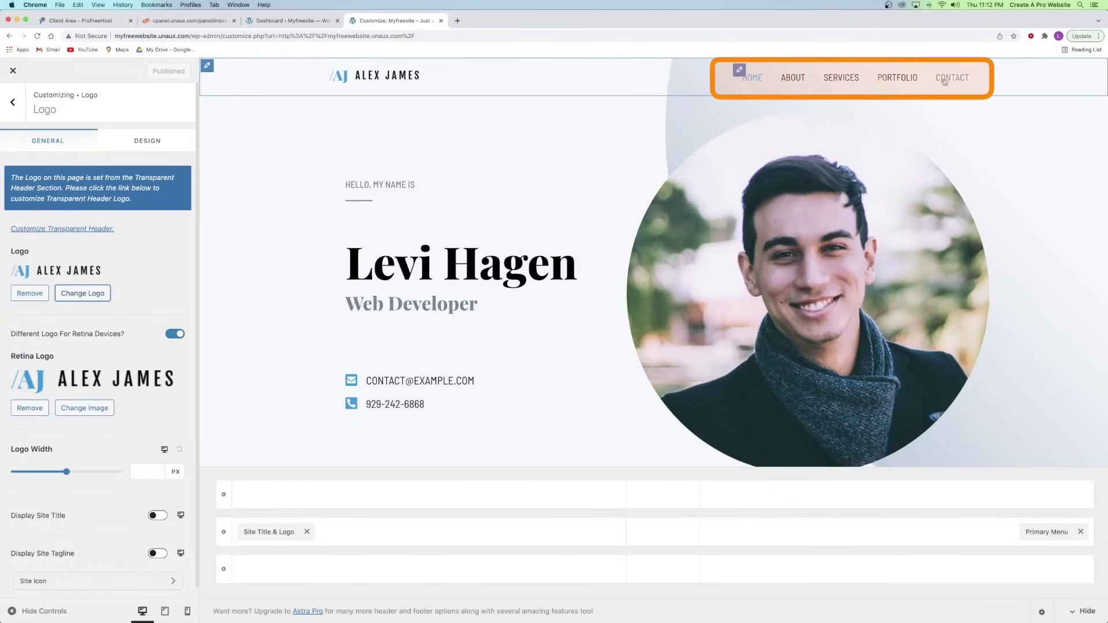
Bring up the Primary Menu's design options, with hover style set to Overline.
{"action": "left_click", "coordinate": [739, 71]}
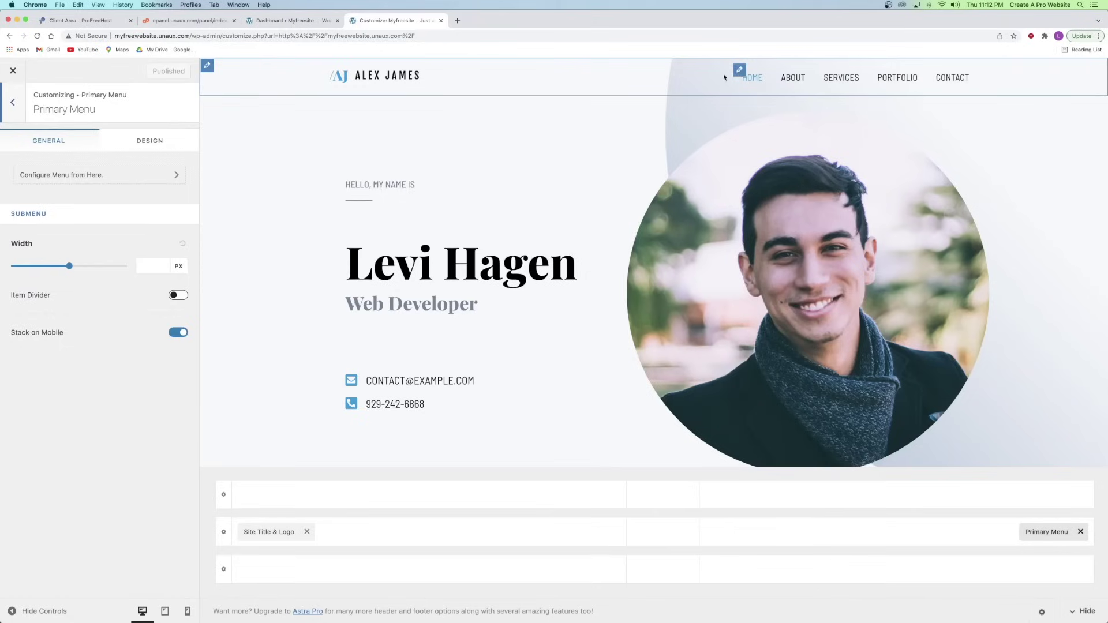
{"action": "left_click", "coordinate": [158, 141]}
{"action": "scroll", "coordinate": [81, 226], "scroll_direction": "down", "scroll_amount": 2}
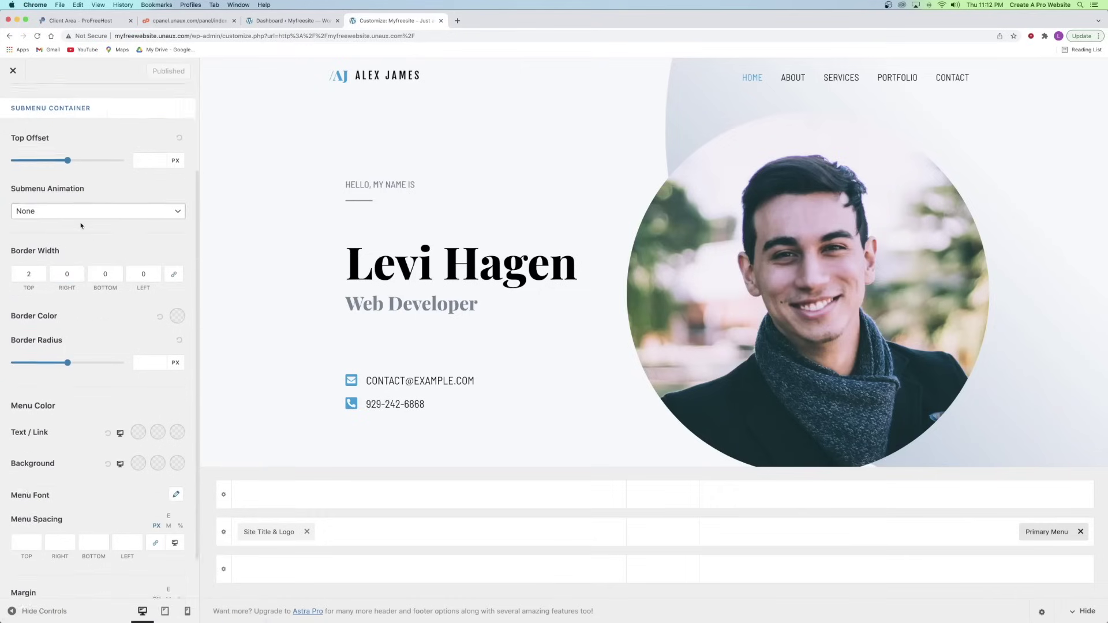
{"action": "scroll", "coordinate": [79, 223], "scroll_direction": "up", "scroll_amount": 5}
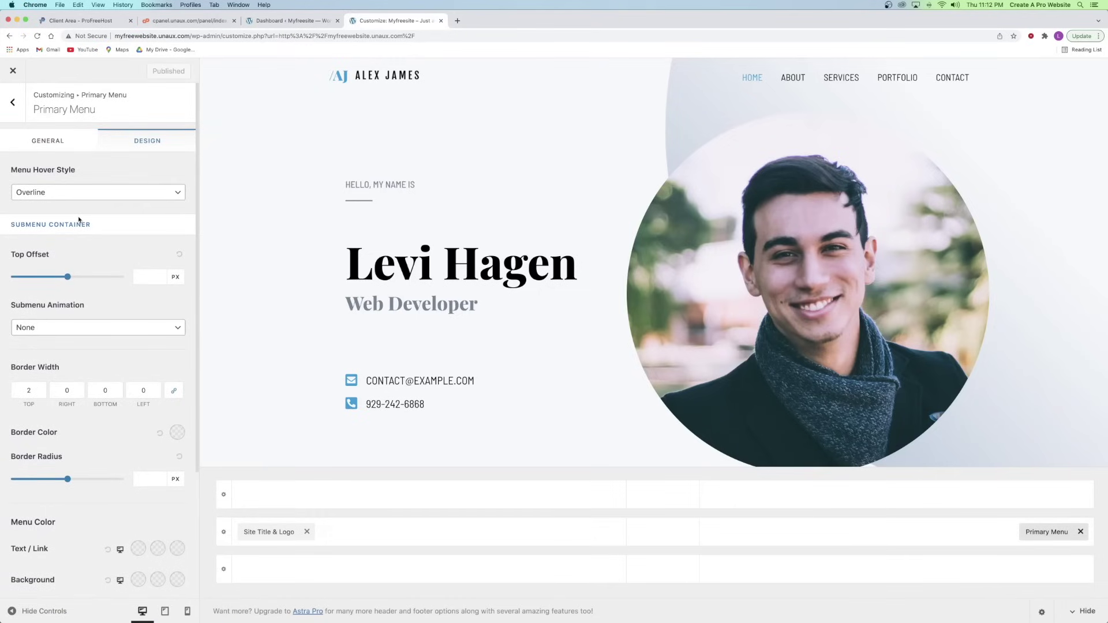
Open the footer's Social menu, inspect the Instagram link, and publish the Customizer changes.
{"action": "scroll", "coordinate": [529, 261], "scroll_direction": "down", "scroll_amount": 15}
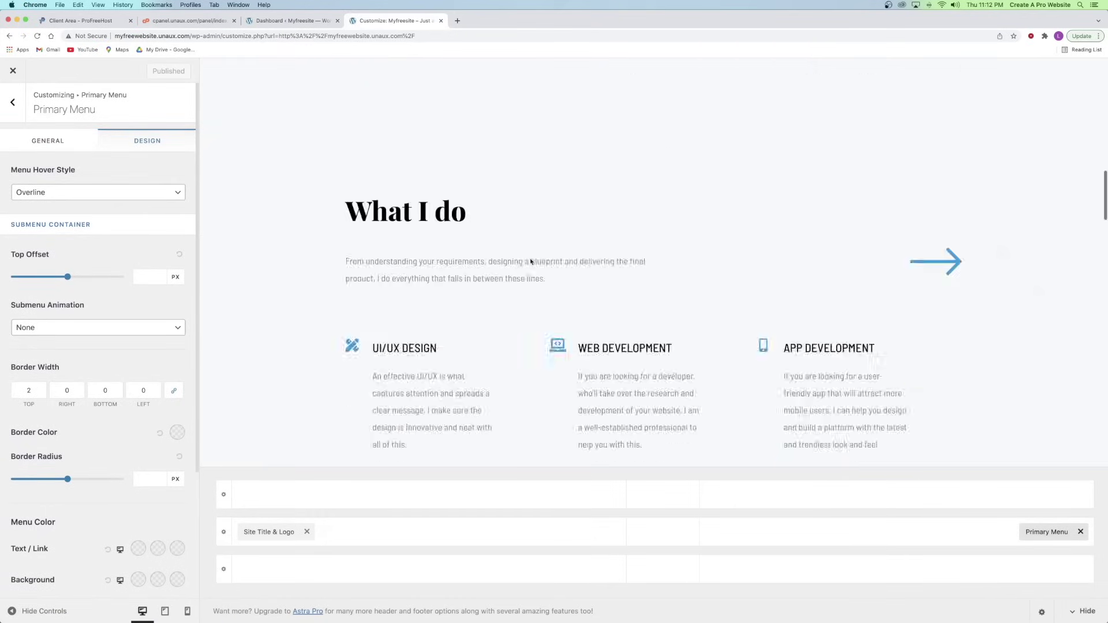
{"action": "scroll", "coordinate": [530, 263], "scroll_direction": "down", "scroll_amount": 3}
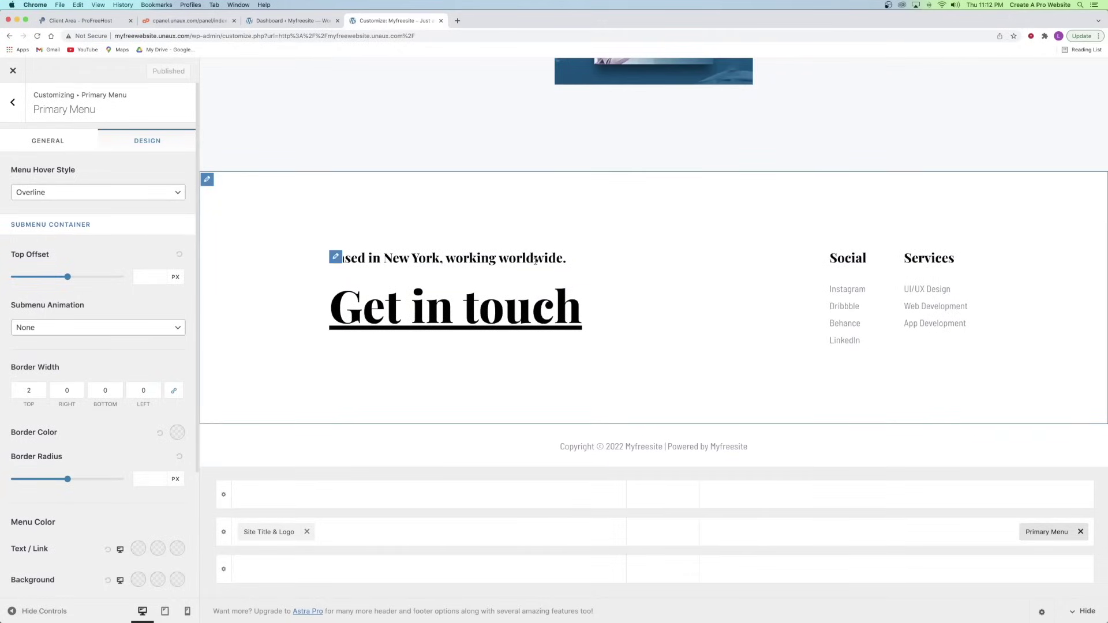
{"action": "left_click", "coordinate": [335, 258]}
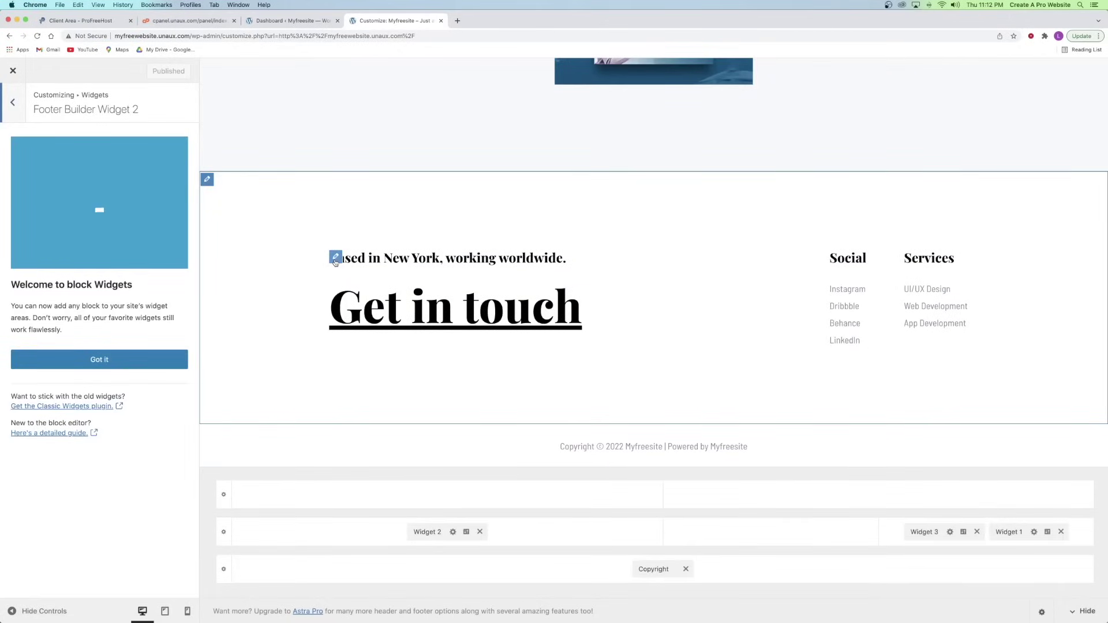
{"action": "left_click", "coordinate": [834, 257]}
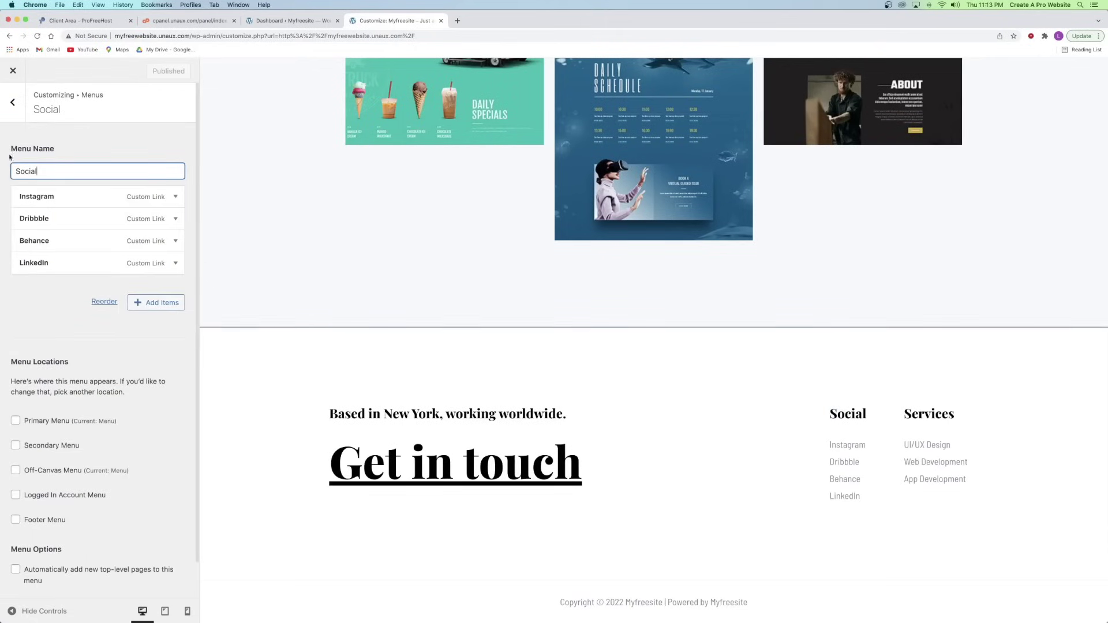
{"action": "left_click", "coordinate": [86, 196]}
{"action": "left_click", "coordinate": [54, 231]}
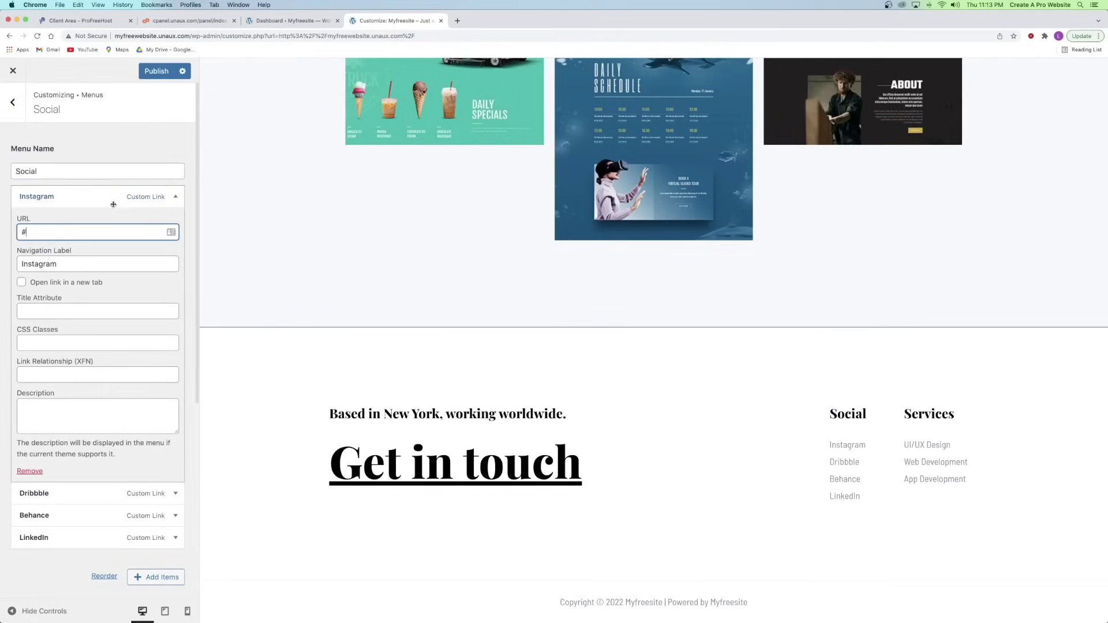
{"action": "left_click", "coordinate": [87, 196]}
{"action": "left_click", "coordinate": [158, 72]}
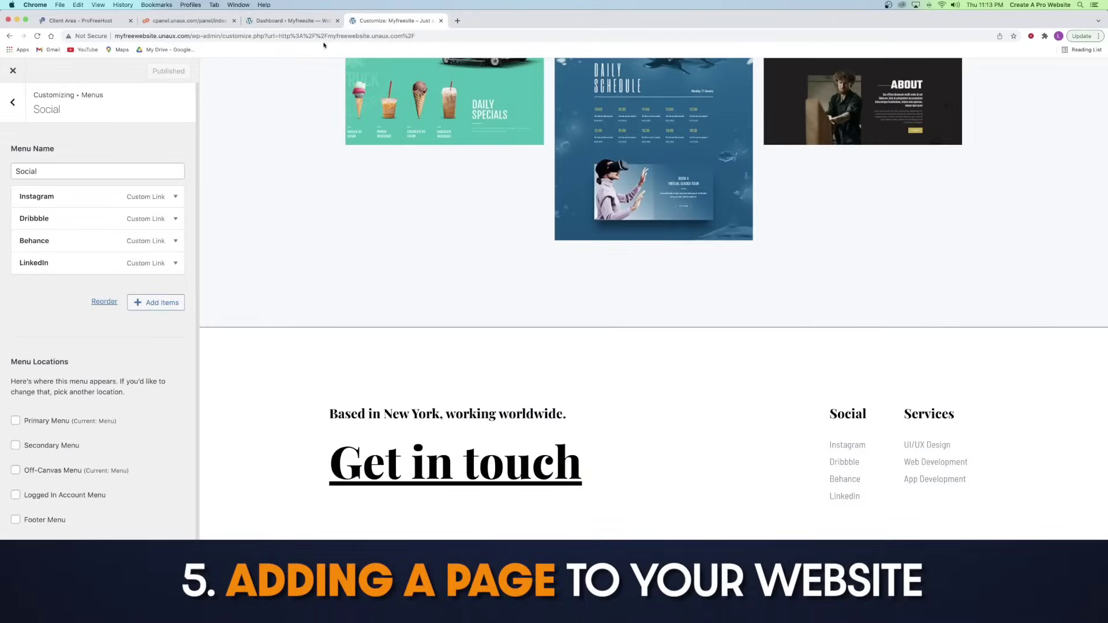
Create a page titled 'Services' using the Elementor Full Width template and publish it.
{"action": "left_click", "coordinate": [441, 20]}
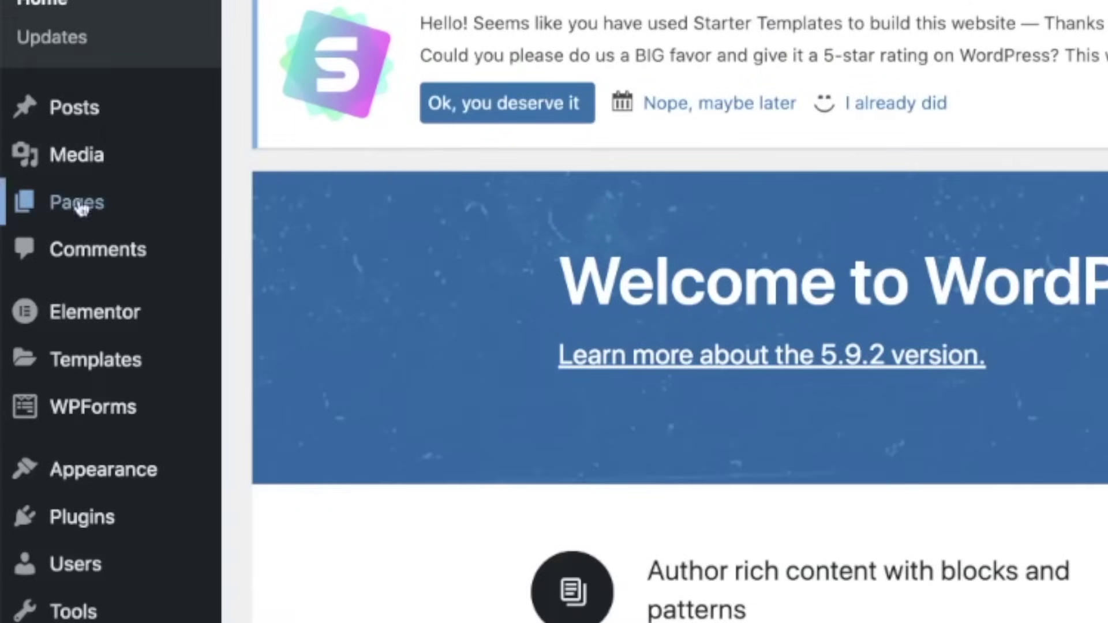
{"action": "mouse_move", "coordinate": [69, 208]}
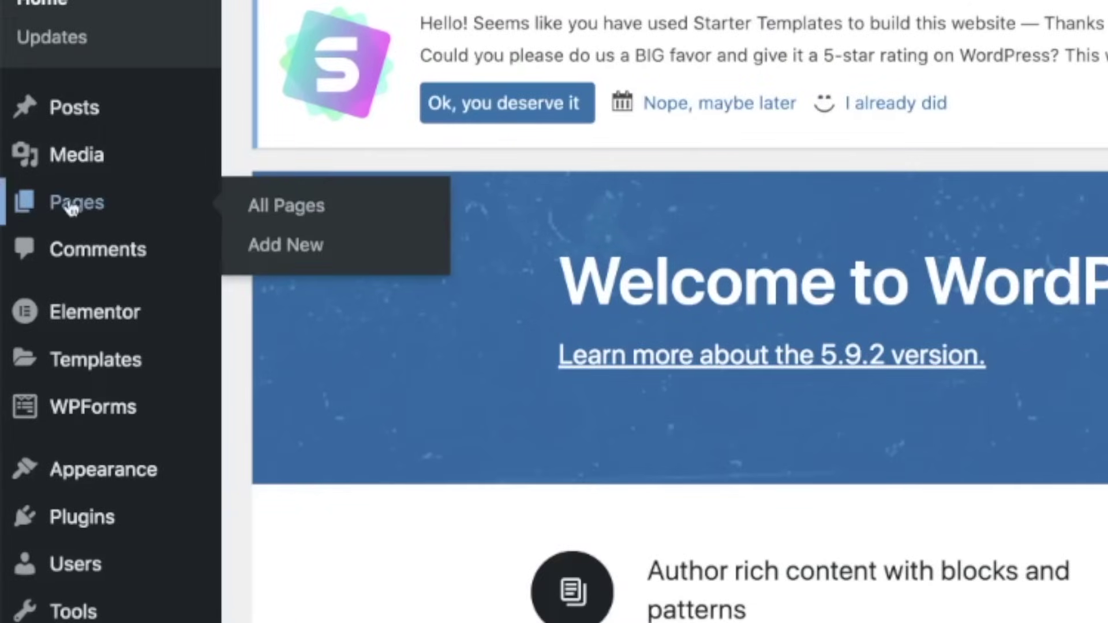
{"action": "left_click", "coordinate": [290, 254]}
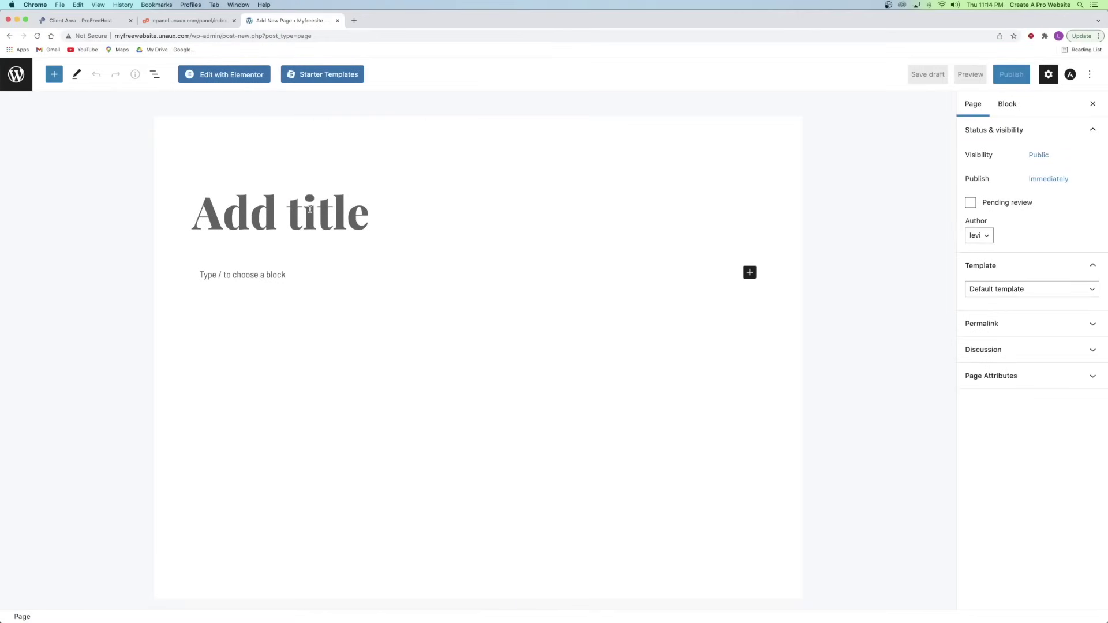
{"action": "type", "text": "Services"}
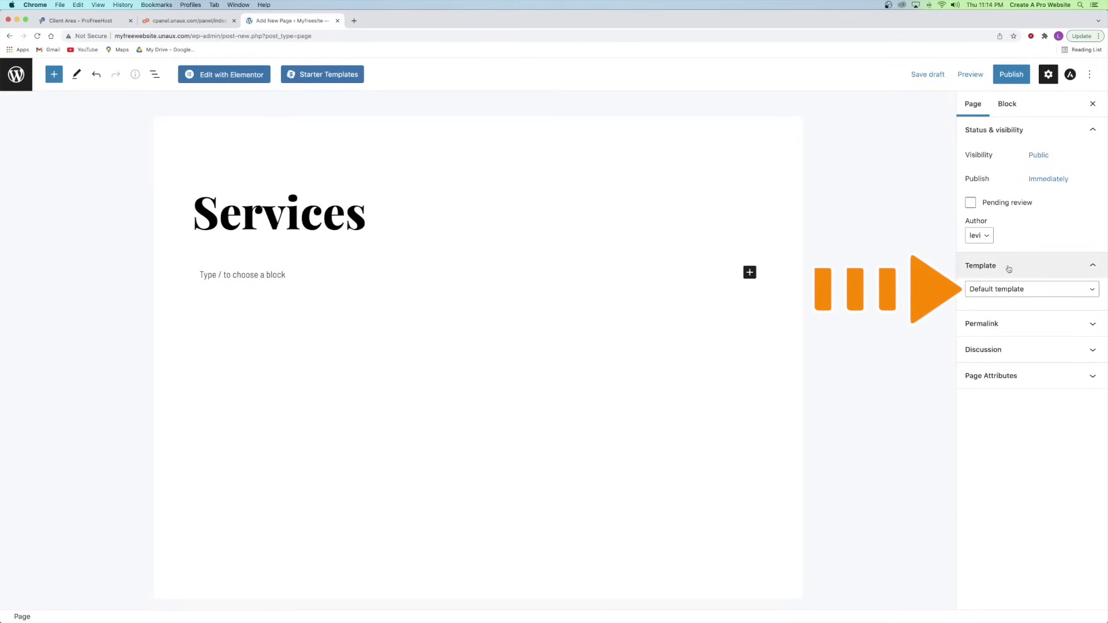
{"action": "left_click", "coordinate": [1004, 289]}
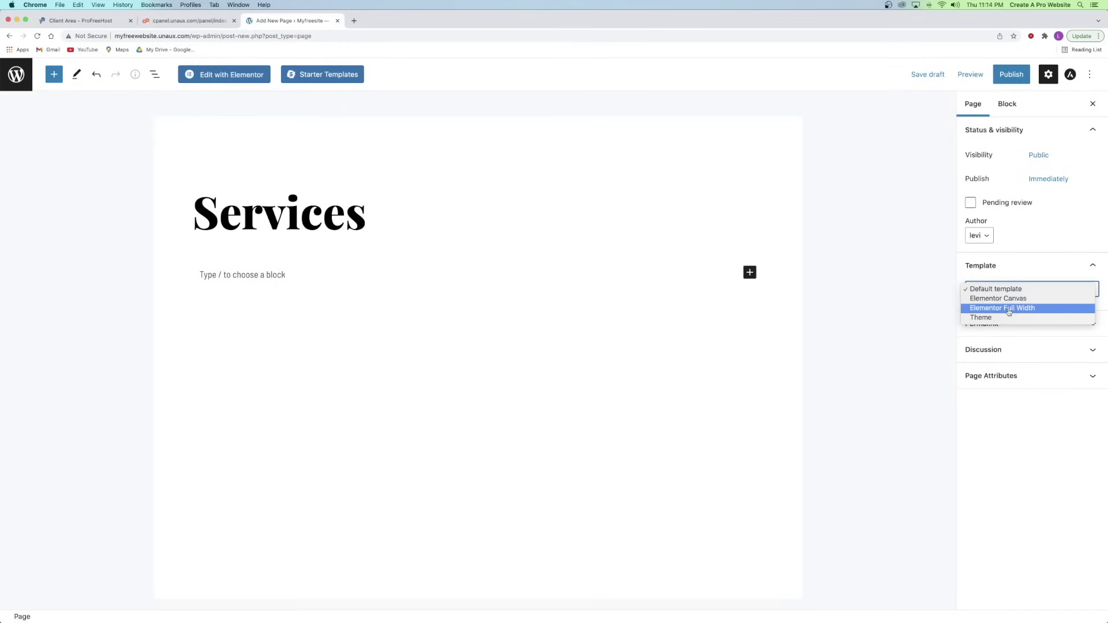
{"action": "left_click", "coordinate": [1009, 308]}
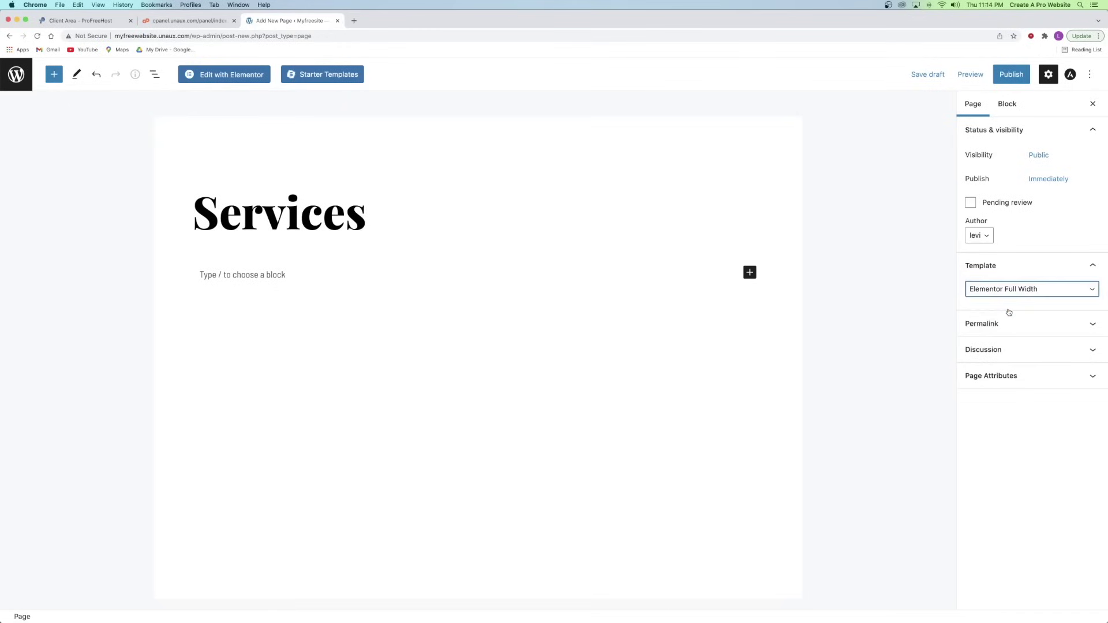
{"action": "left_click", "coordinate": [999, 76]}
{"action": "left_click", "coordinate": [996, 76]}
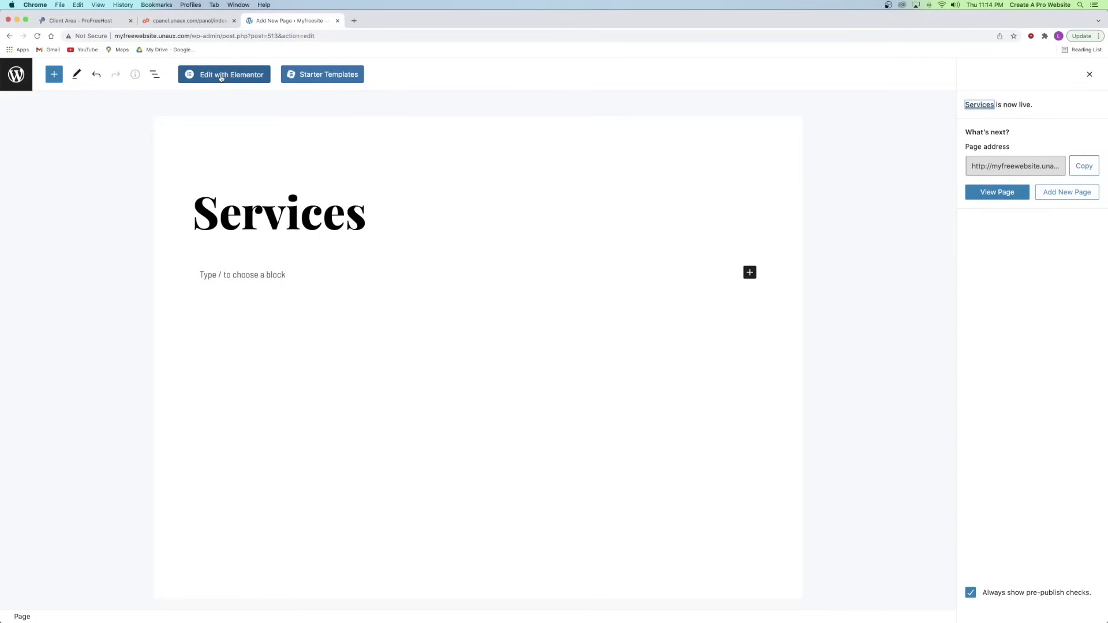
{"action": "left_click", "coordinate": [222, 78]}
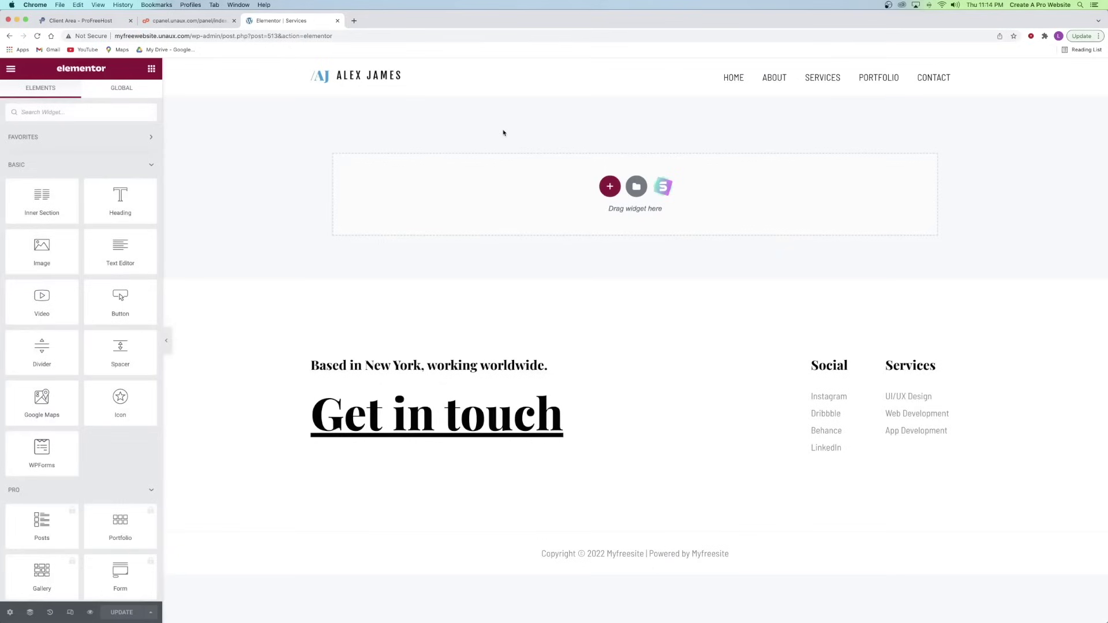
Browse the Elementor template library's Pages without inserting one, then save the empty Services page.
{"action": "left_click", "coordinate": [637, 187]}
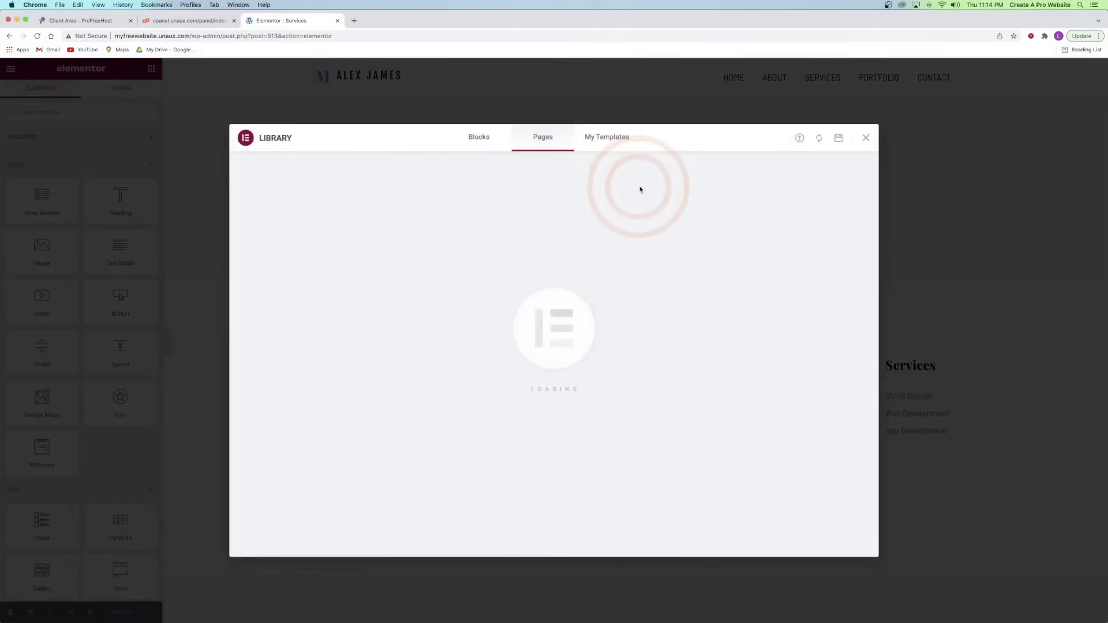
{"action": "scroll", "coordinate": [475, 128], "scroll_direction": "down", "scroll_amount": 10}
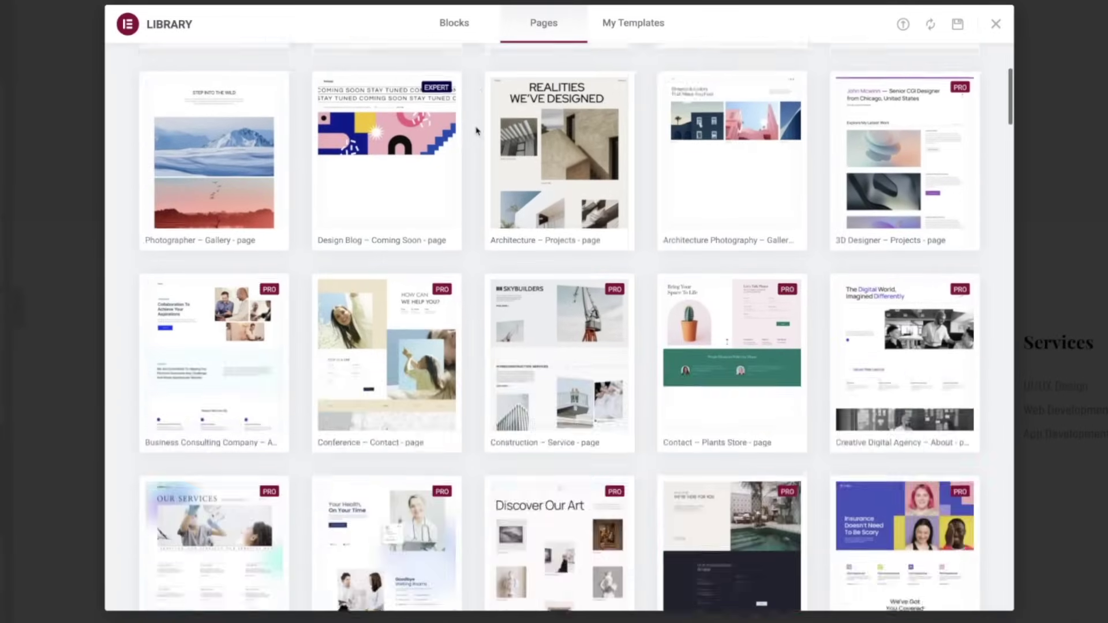
{"action": "scroll", "coordinate": [477, 128], "scroll_direction": "up", "scroll_amount": 10}
{"action": "mouse_move", "coordinate": [358, 182]}
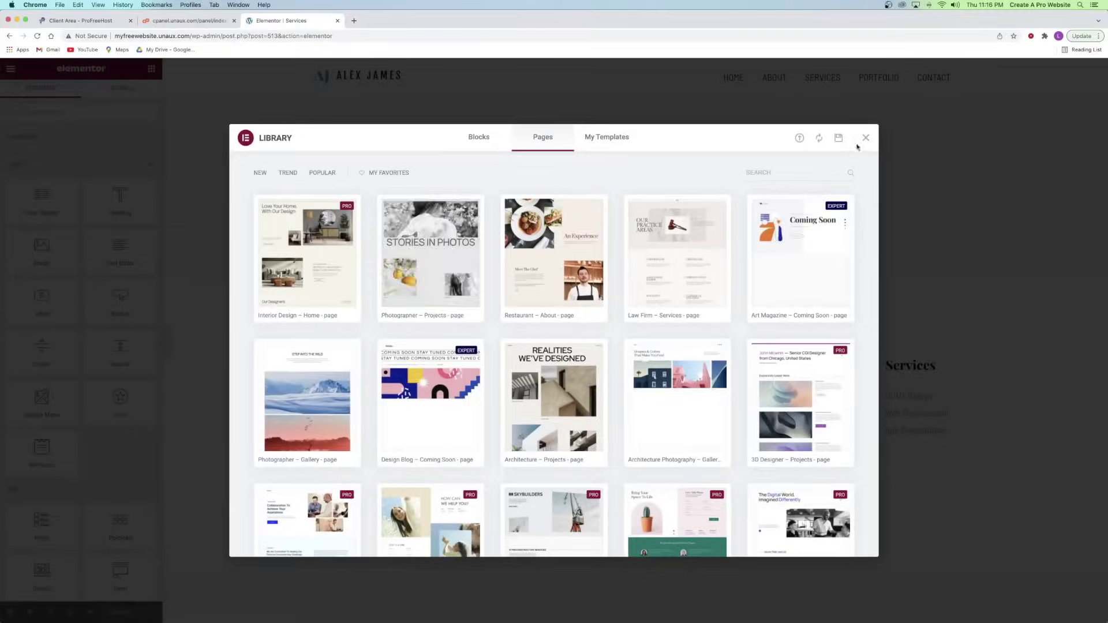
{"action": "left_click", "coordinate": [866, 138]}
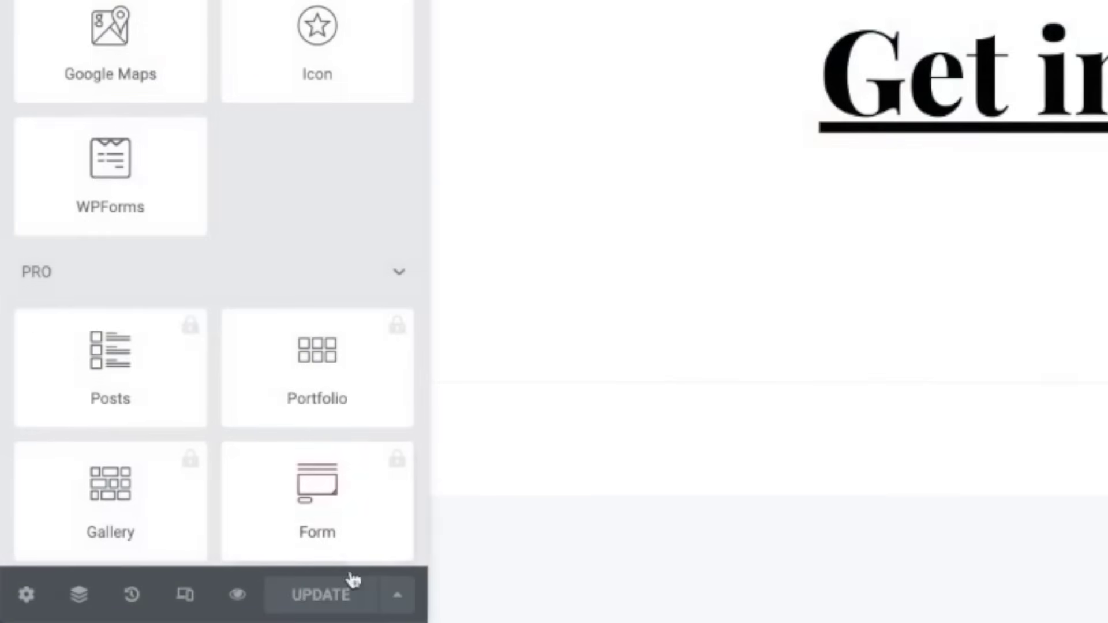
{"action": "left_click", "coordinate": [317, 602]}
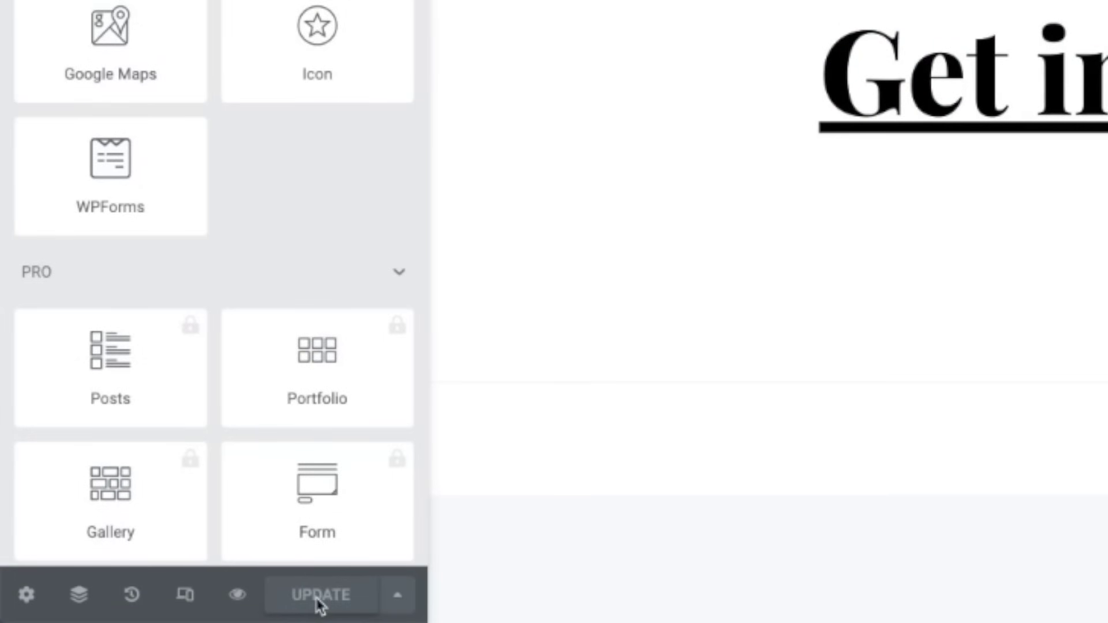